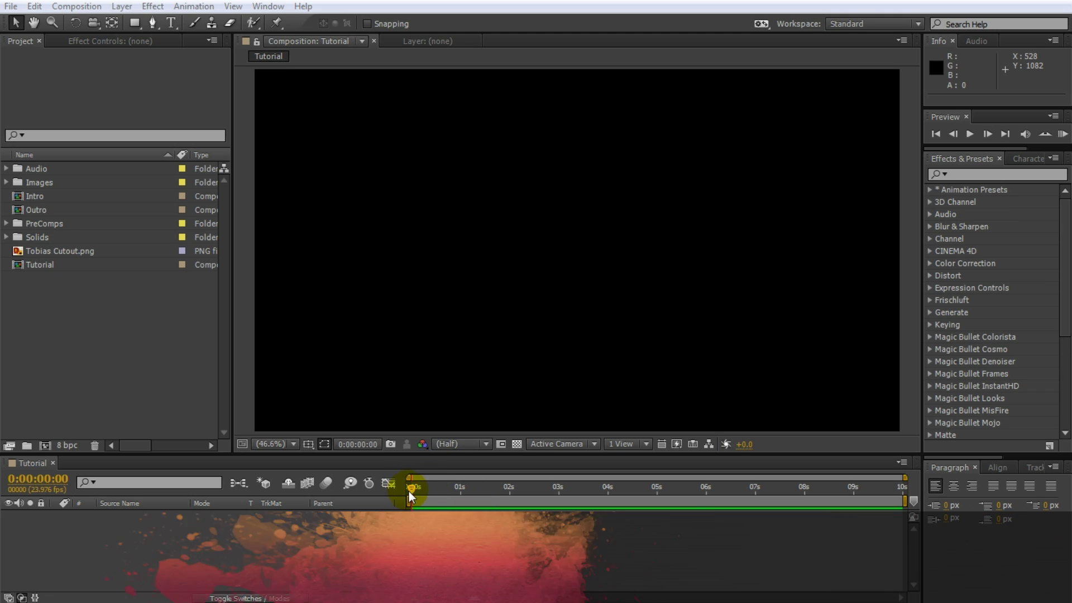
- Add the cutout PNG image to the Tutorial composition as a layer
drag(412, 491, 400, 511)
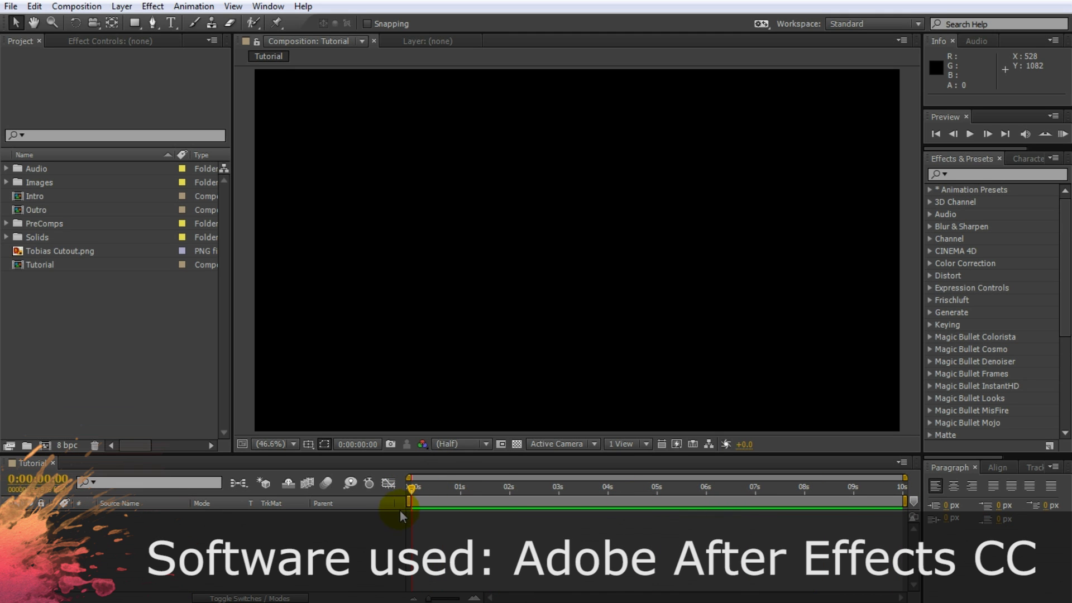
click(47, 250)
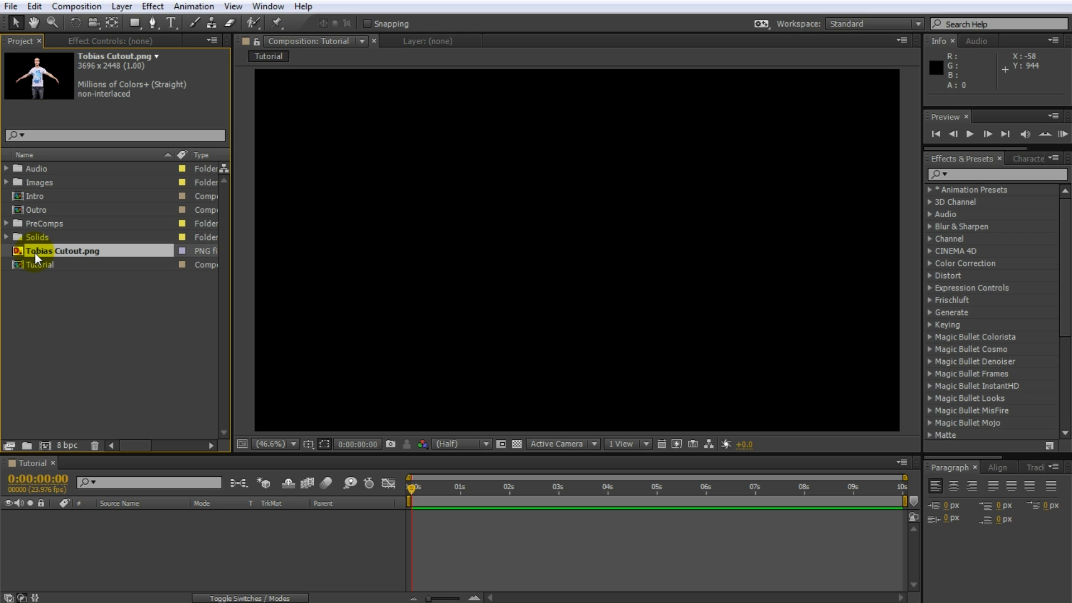
drag(34, 252, 139, 525)
scroll(576, 283, down, 3)
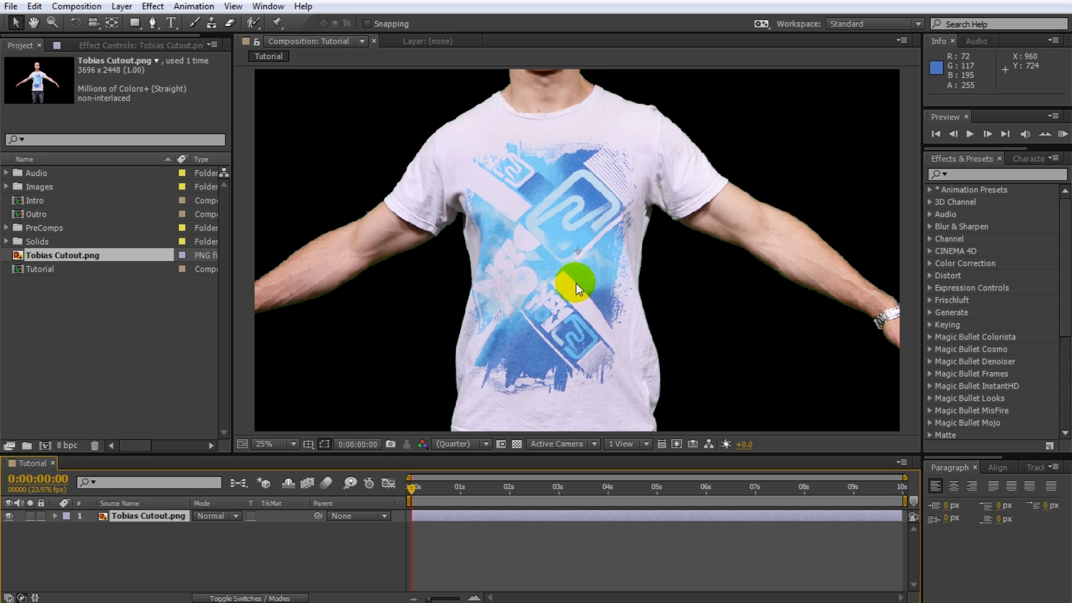
- Scale the cutout layer down and position it so the head and both hands fit inside the composition frame
drag(745, 141, 673, 195)
drag(591, 237, 593, 239)
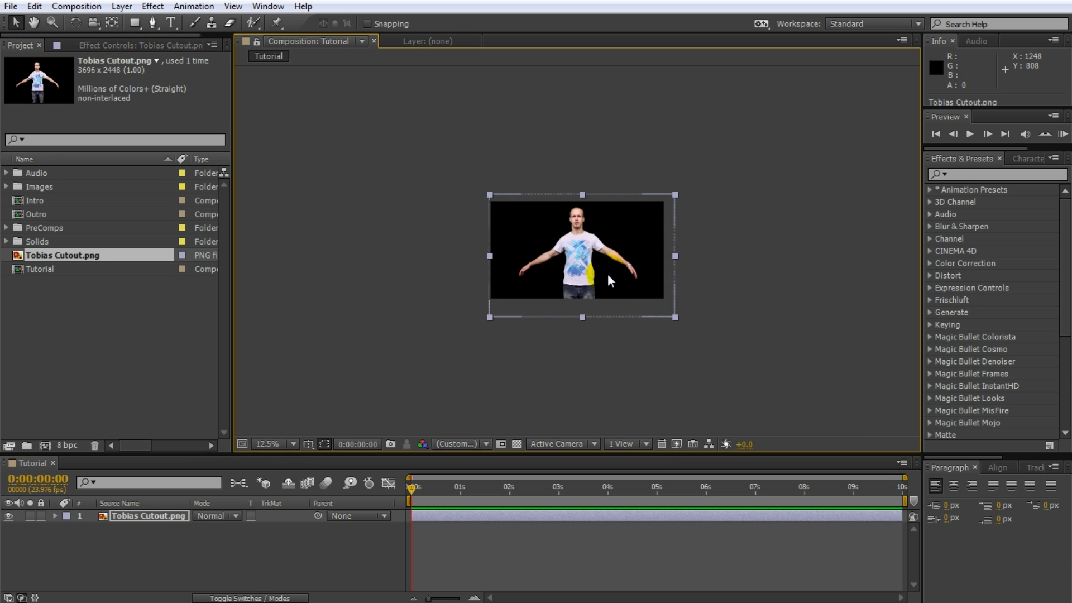
key(shift+slash)
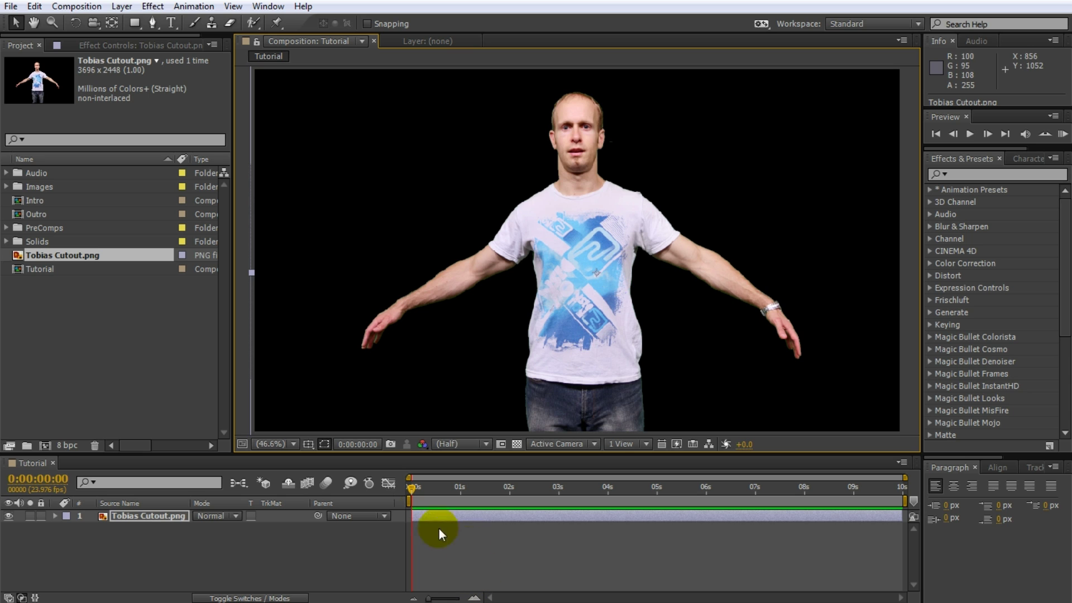
click(441, 552)
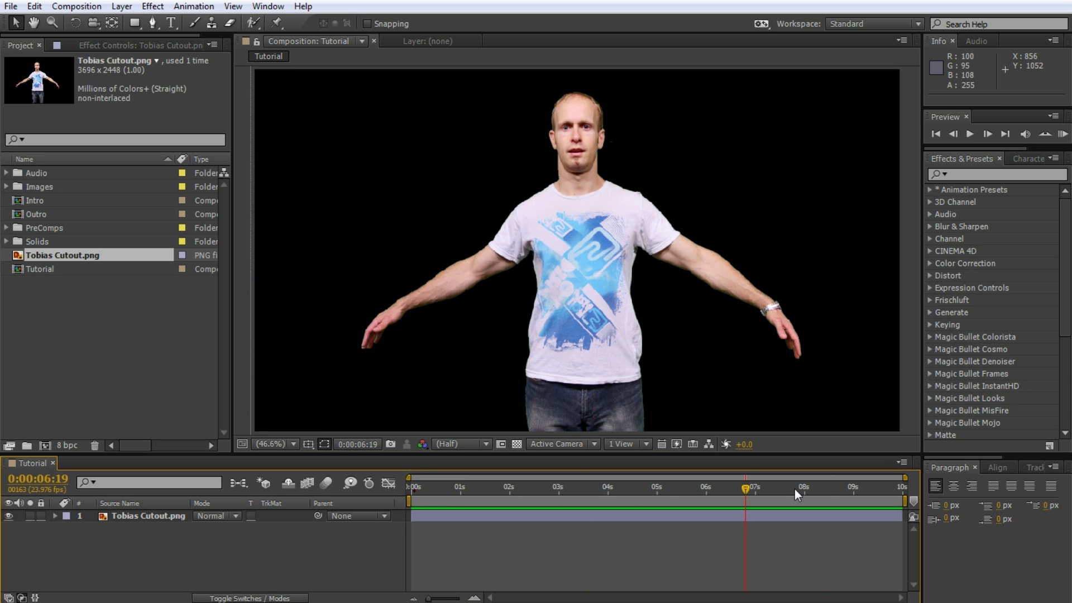
- Inspect the cutout's transparent background with the transparency grid, and return to the first frame with the grid hidden
drag(796, 490, 381, 517)
click(517, 444)
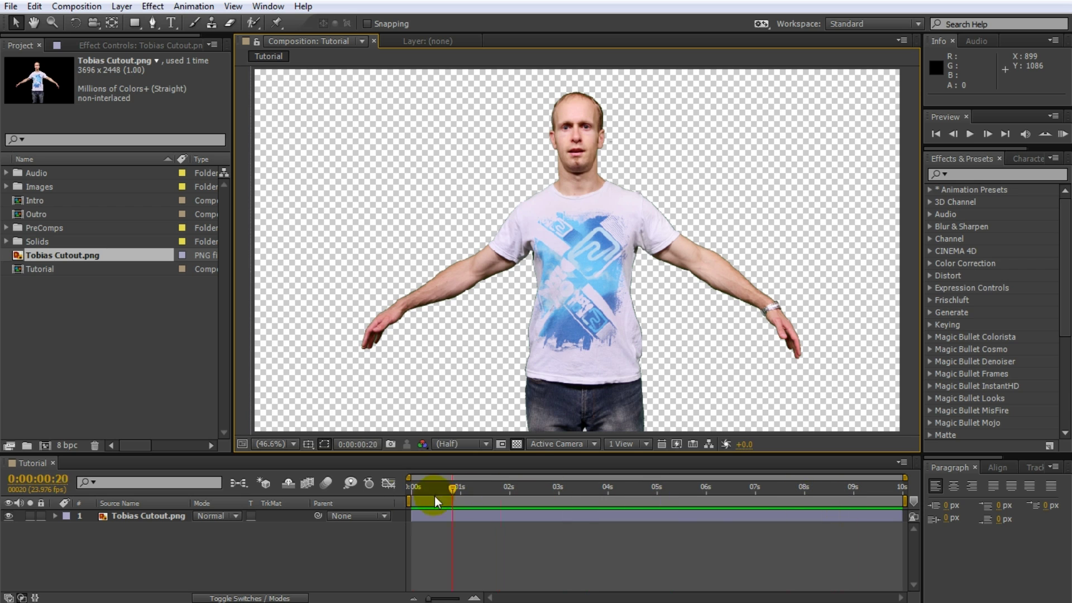
drag(434, 496, 409, 494)
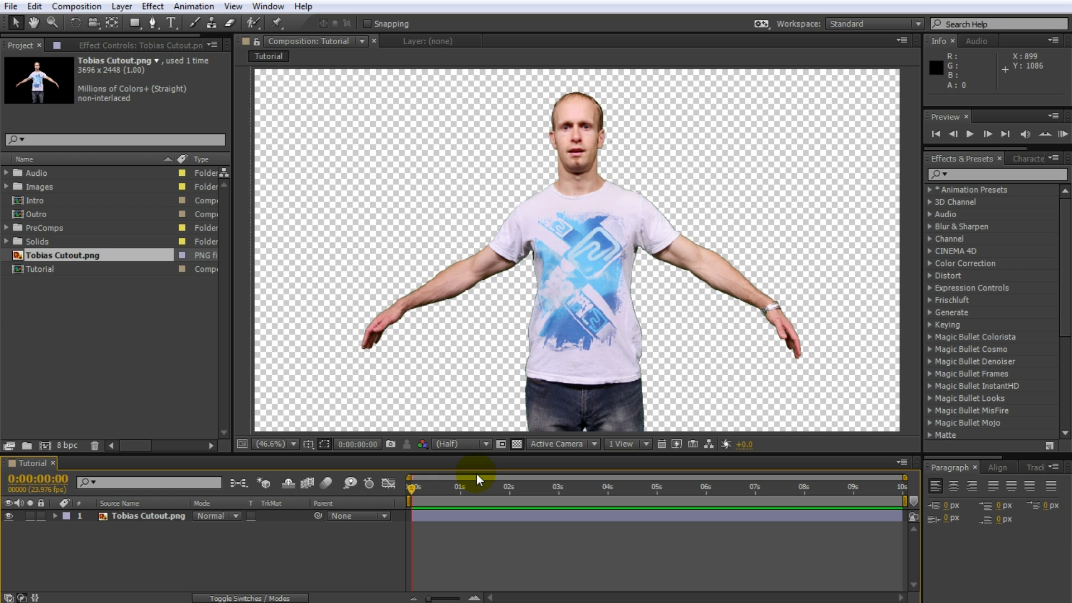
click(517, 446)
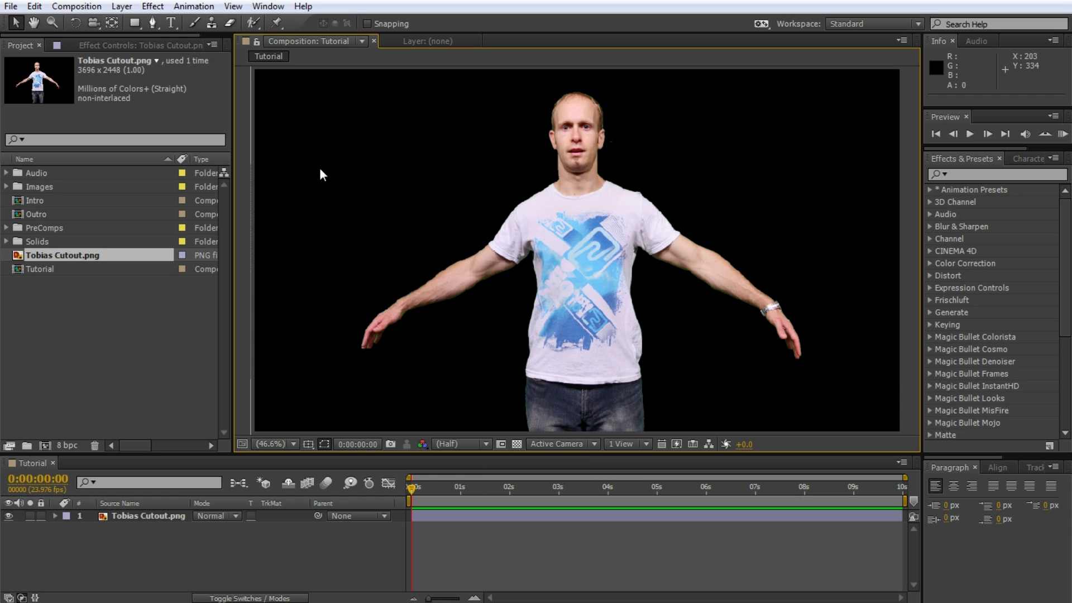
- Review the settings of the Puppet Pin, Puppet Overlap and Puppet Starch tools
click(277, 22)
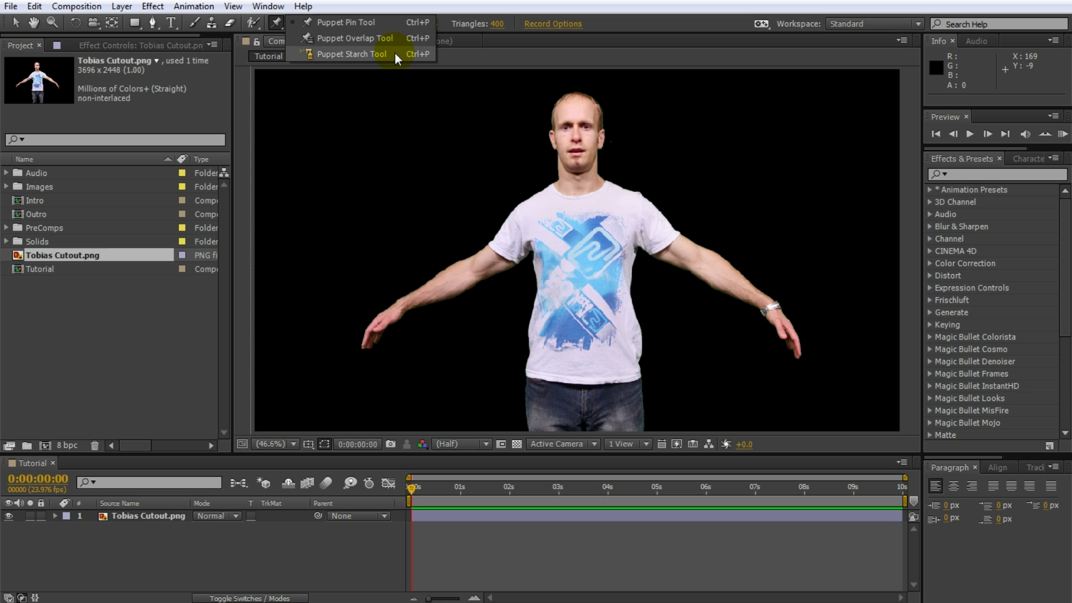
click(392, 23)
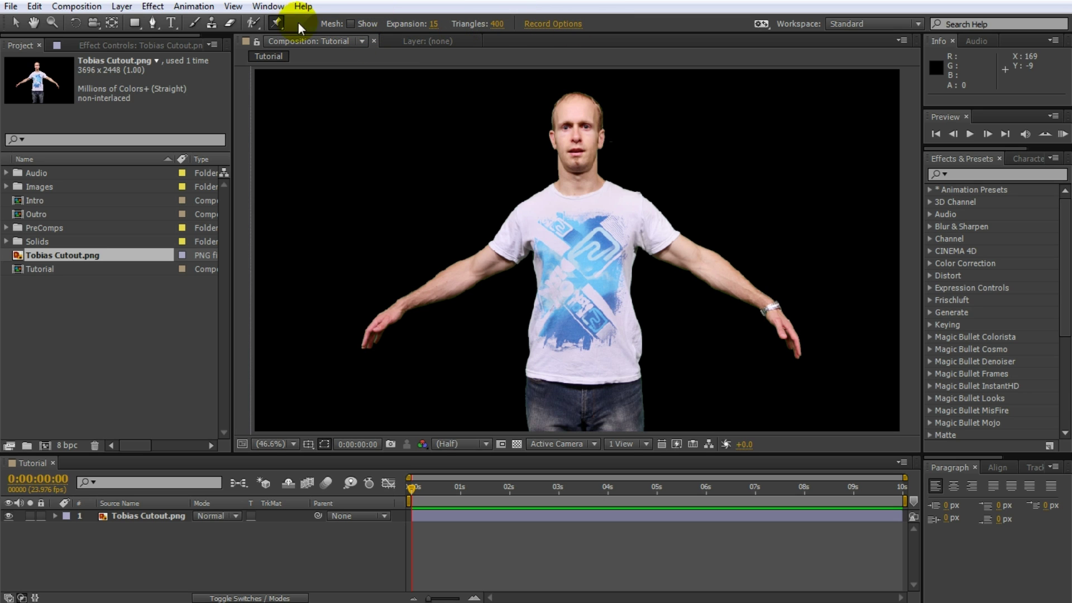
click(276, 23)
click(340, 45)
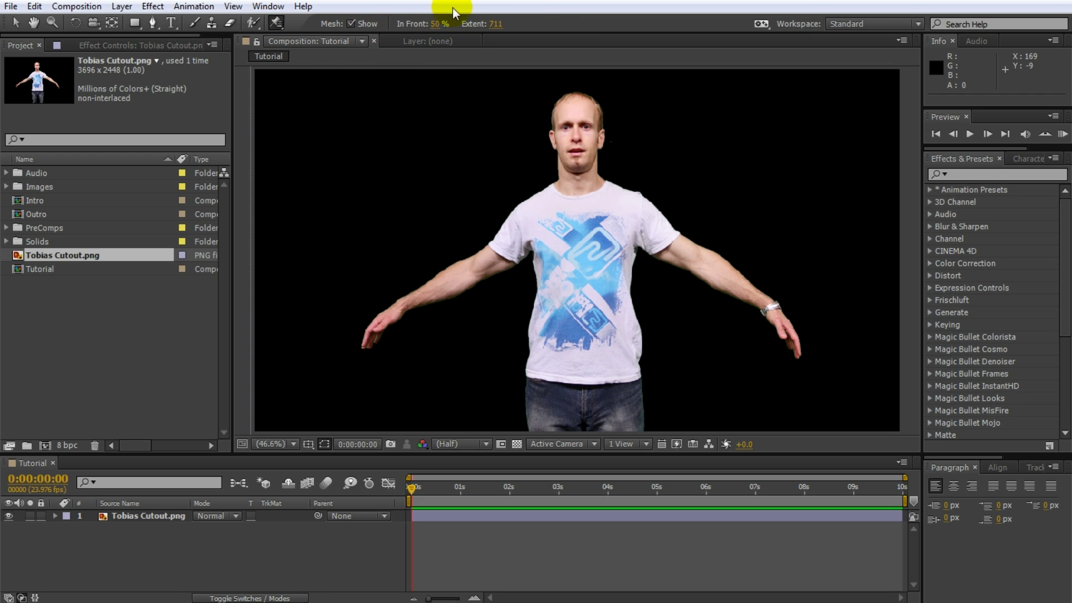
click(276, 23)
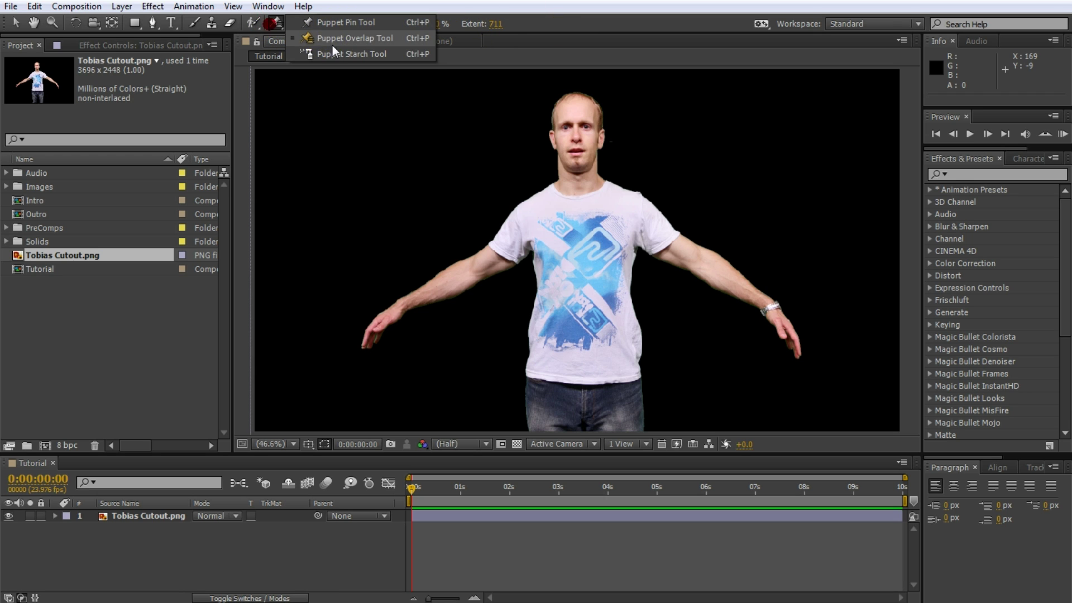
click(320, 53)
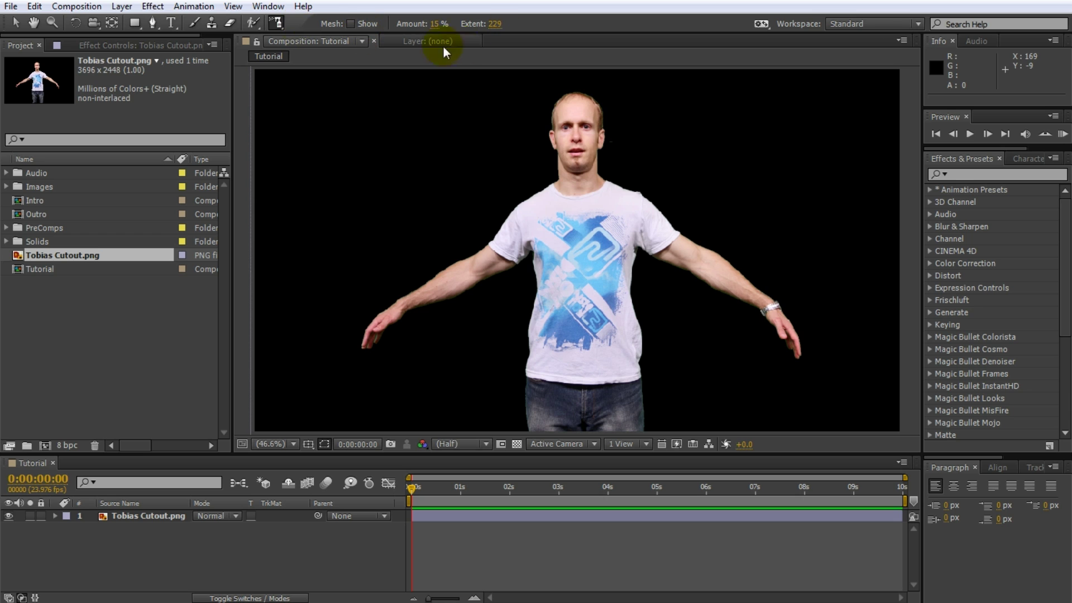
- Place puppet pins on both wrists and both shoulders of the cutout with the Puppet Pin Tool
click(276, 22)
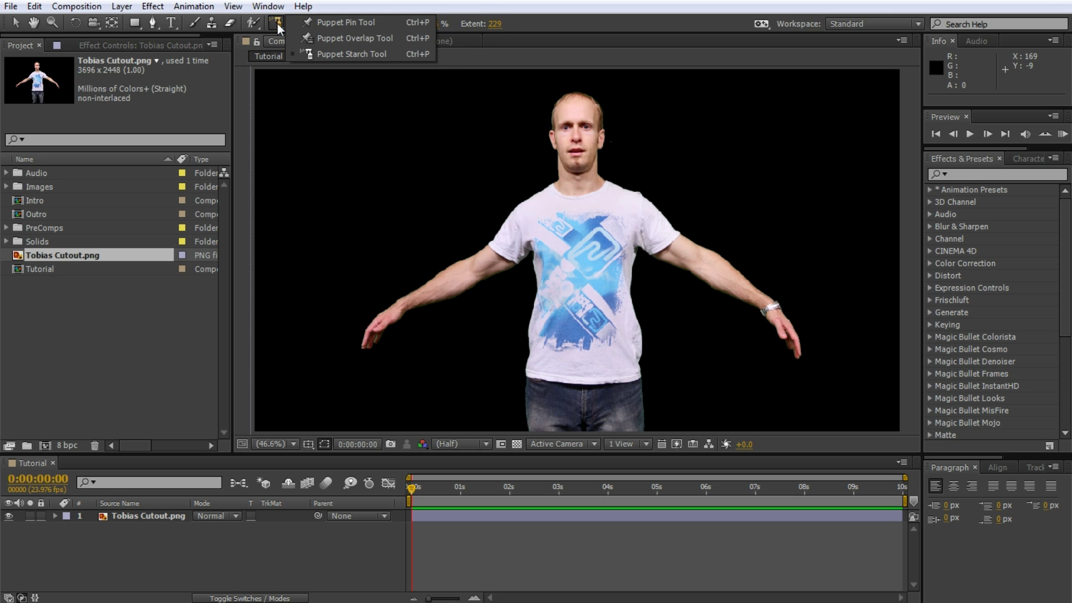
click(356, 24)
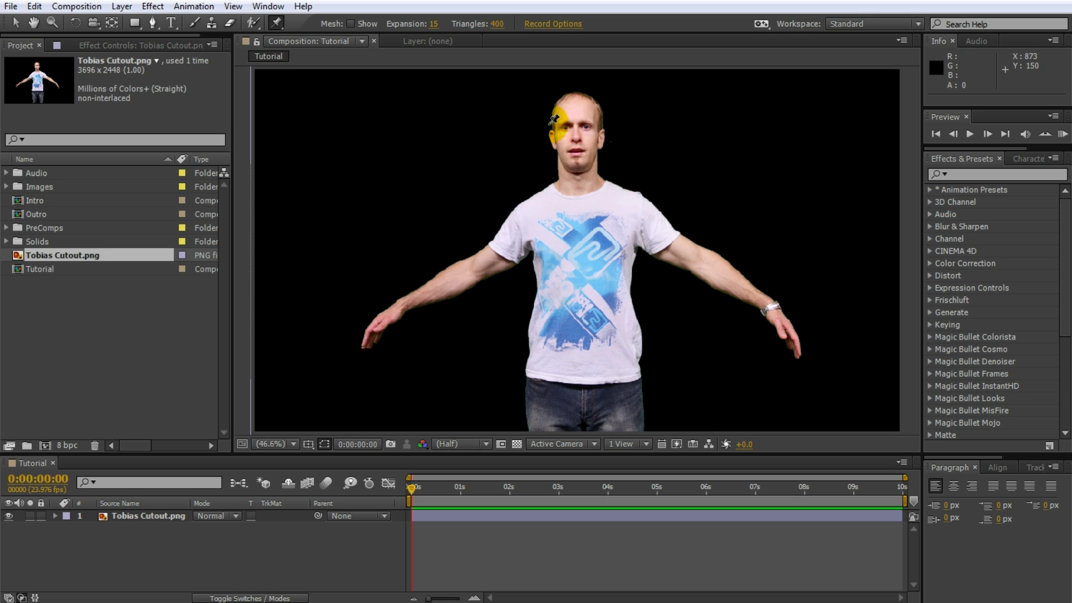
click(179, 518)
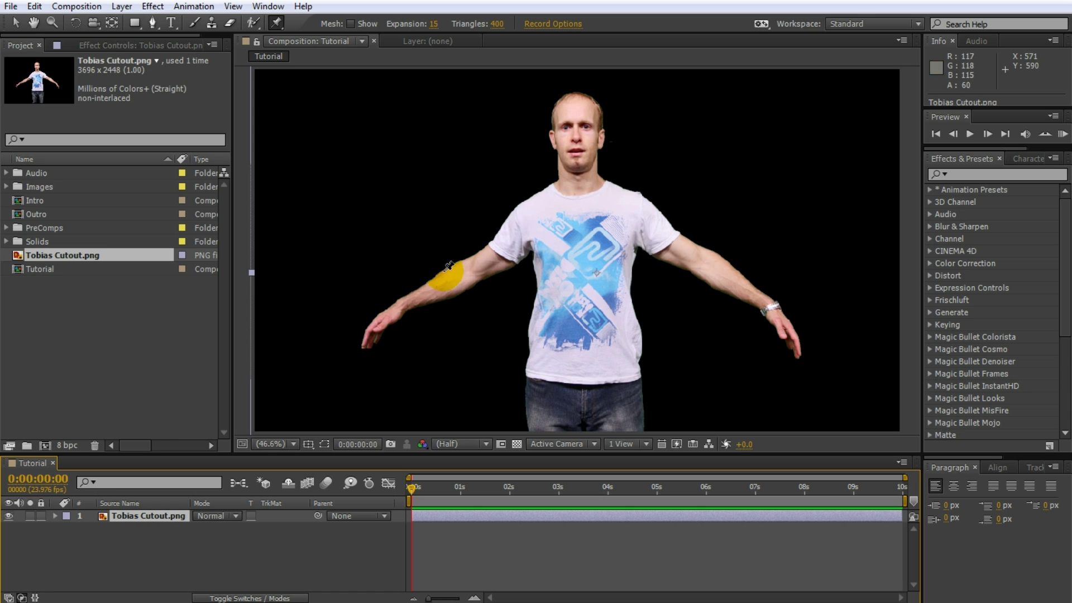
click(404, 301)
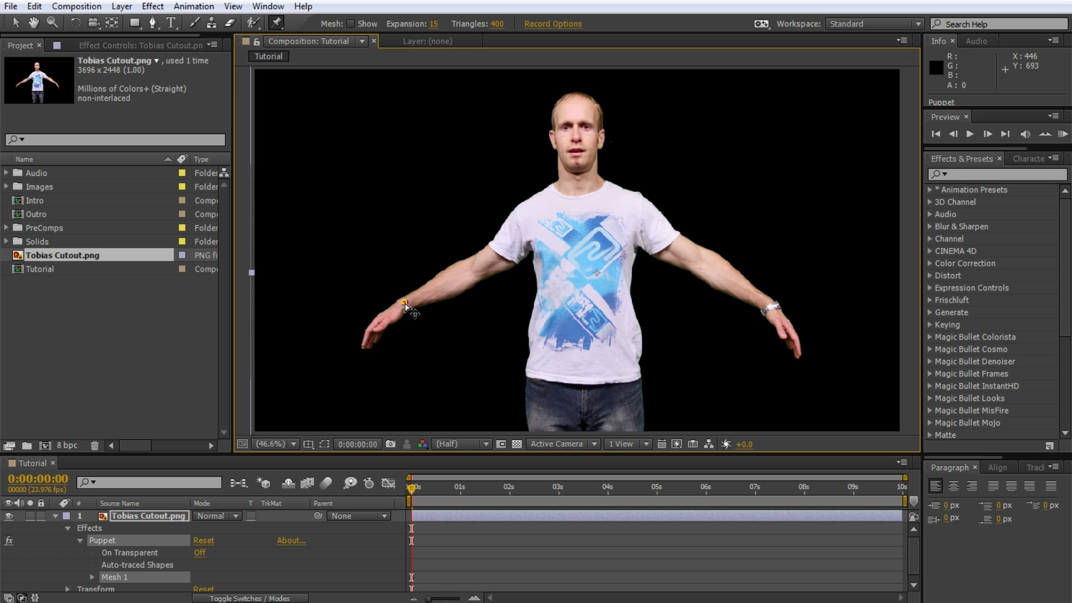
click(540, 206)
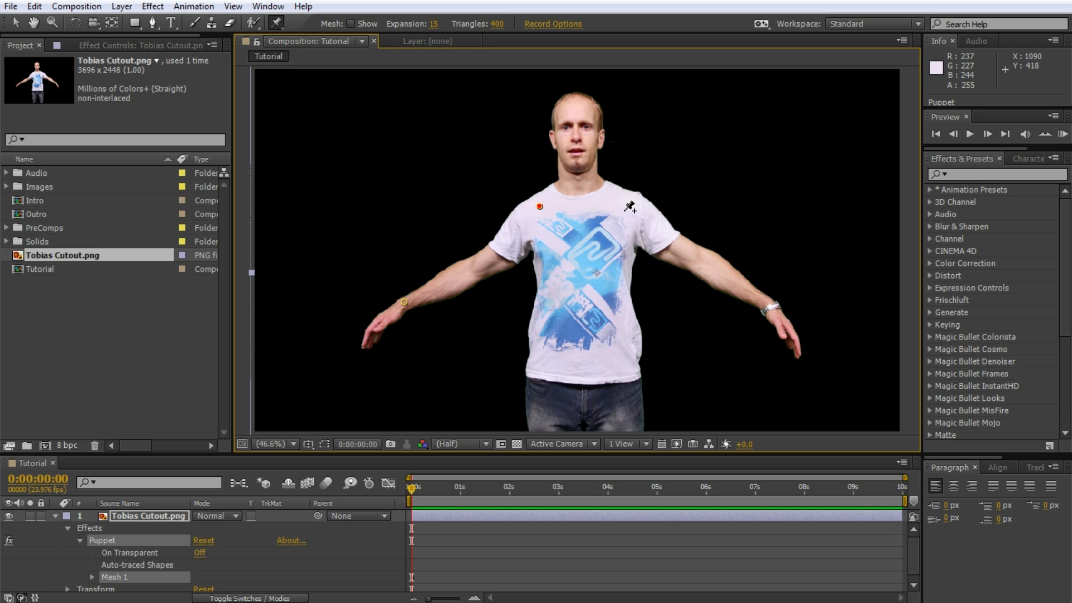
click(637, 208)
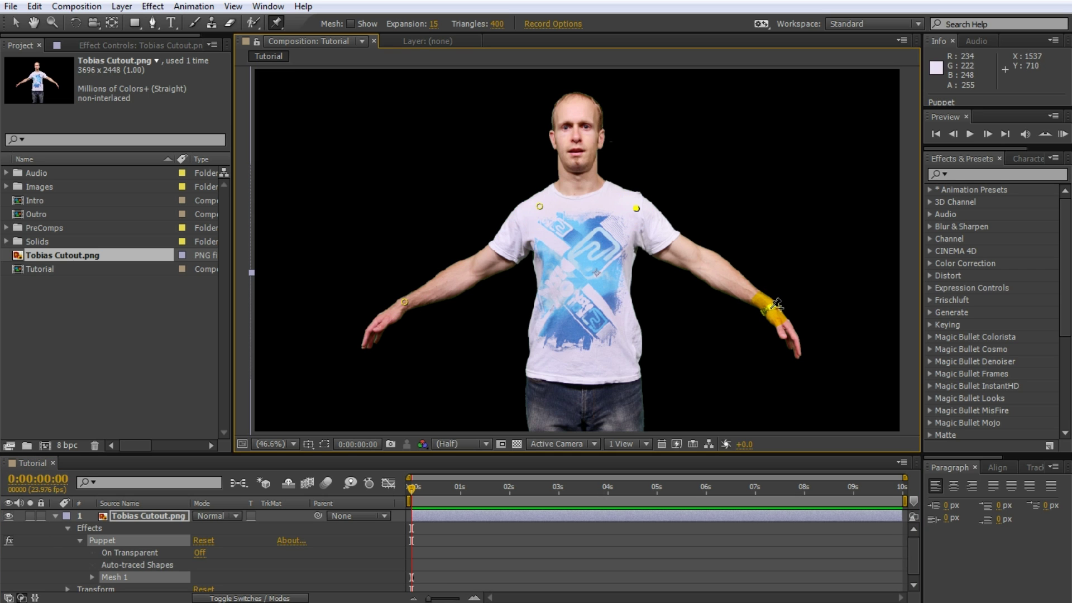
click(770, 307)
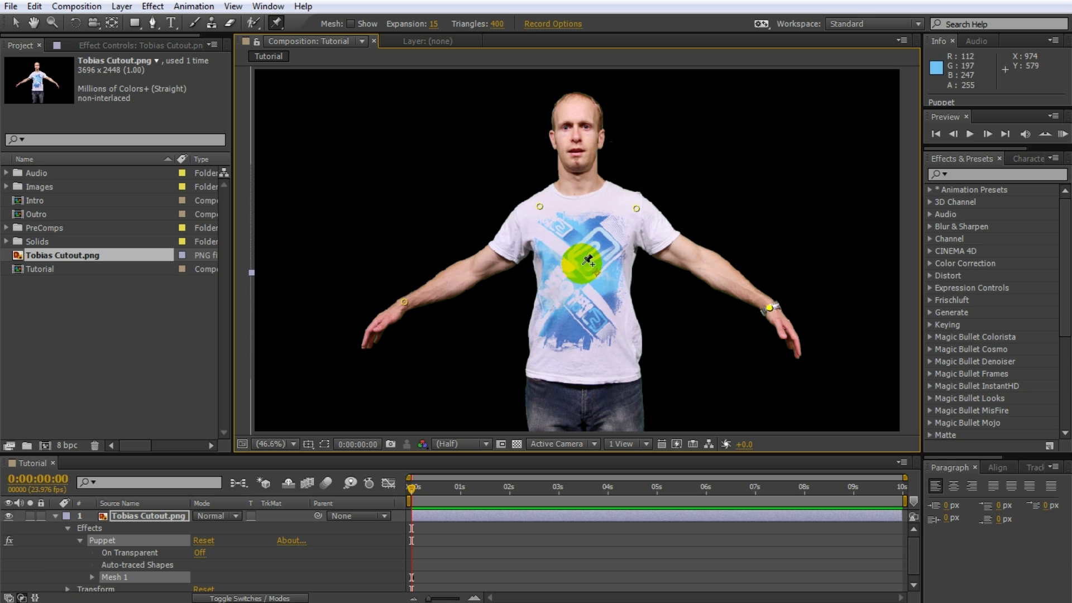
- Add puppet pins at the center of the chest, the shirt hem, the base of the neck and the top of the head
click(584, 240)
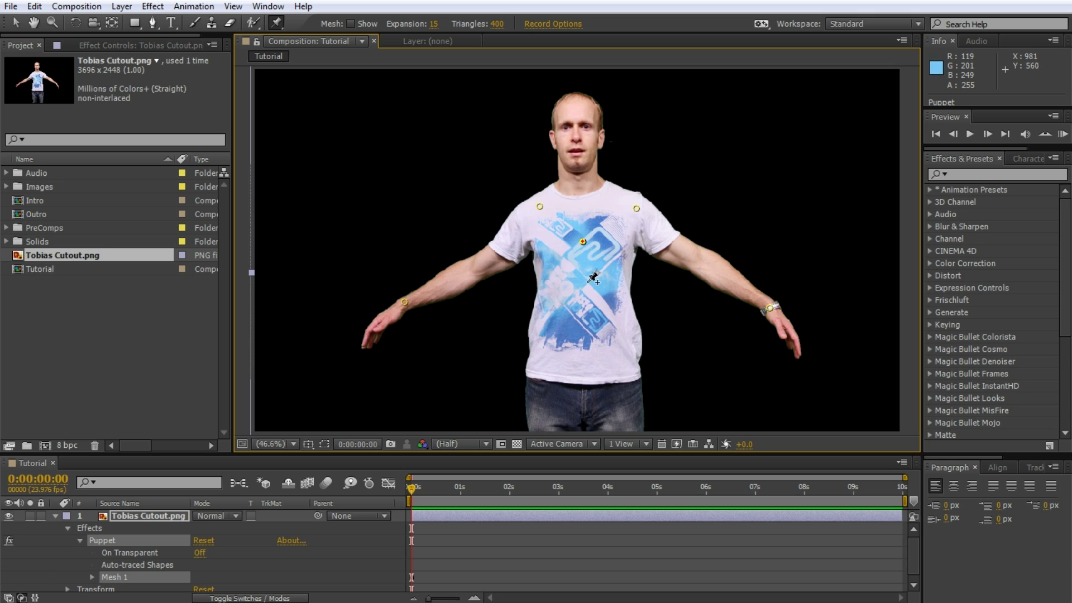
click(583, 373)
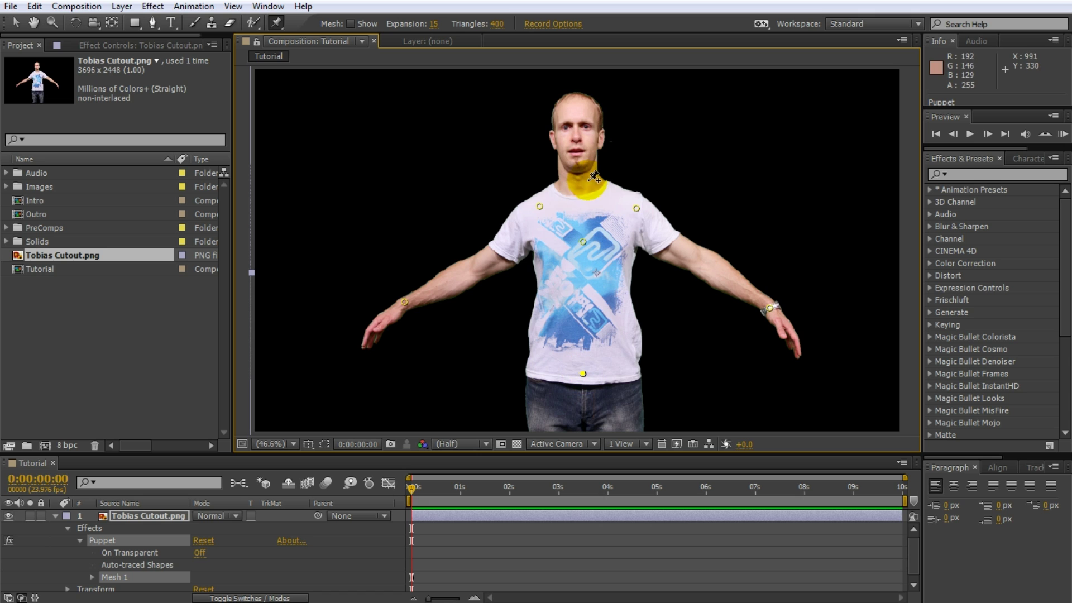
click(580, 190)
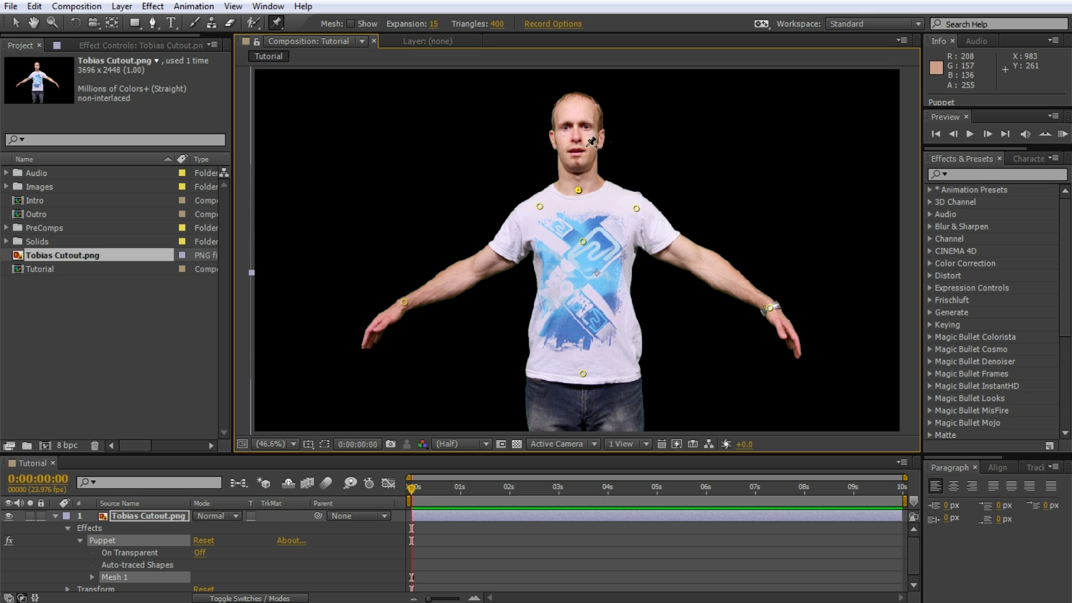
click(575, 98)
- Try moving the puppet pins on the watch wrist and at the top of the head
drag(771, 309, 757, 285)
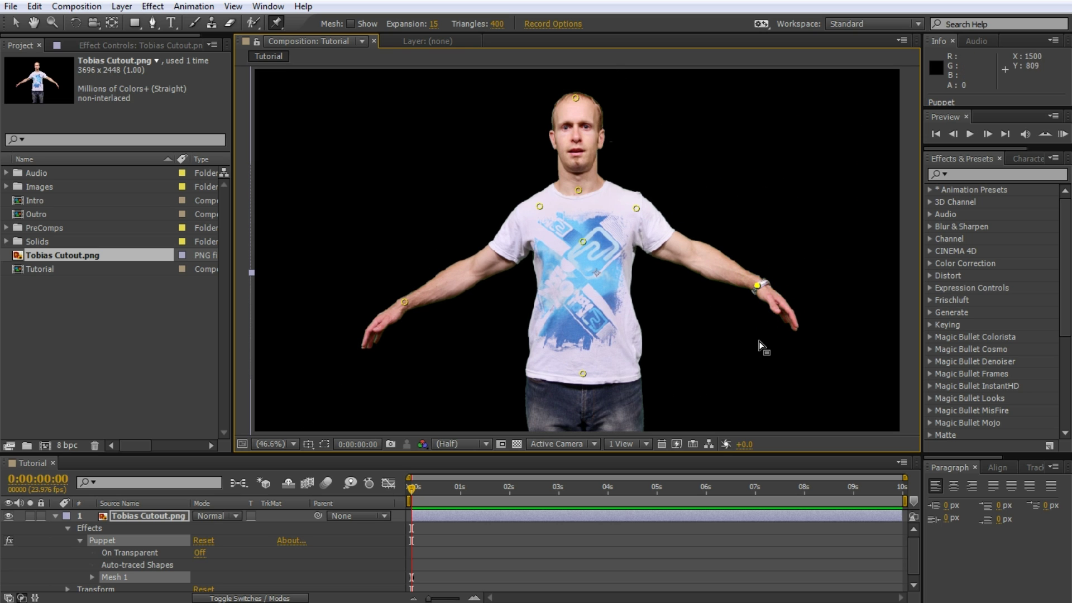
key(ctrl+z)
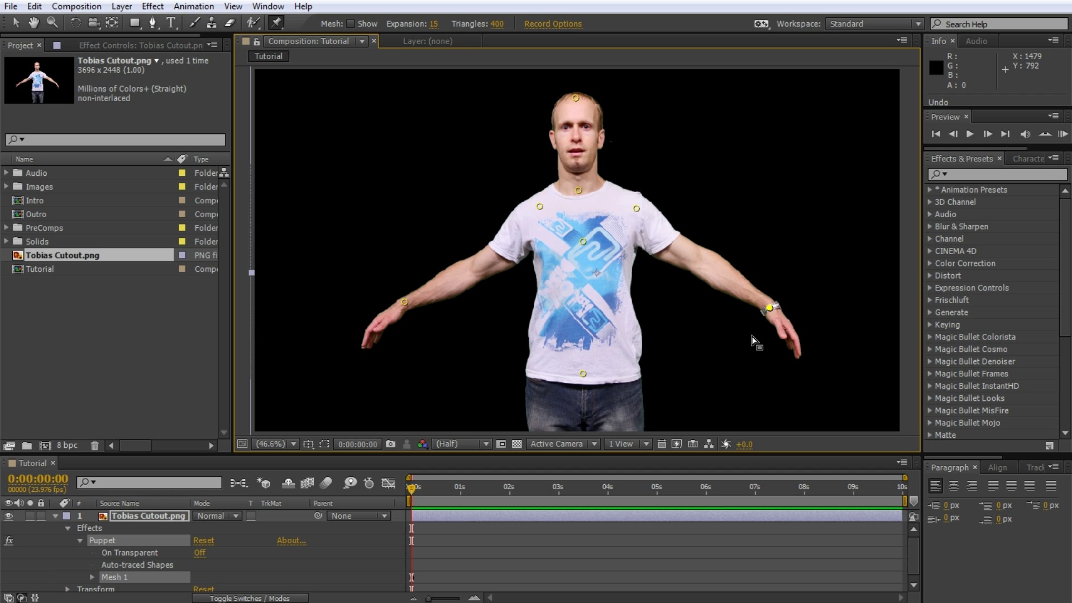
drag(576, 97, 582, 99)
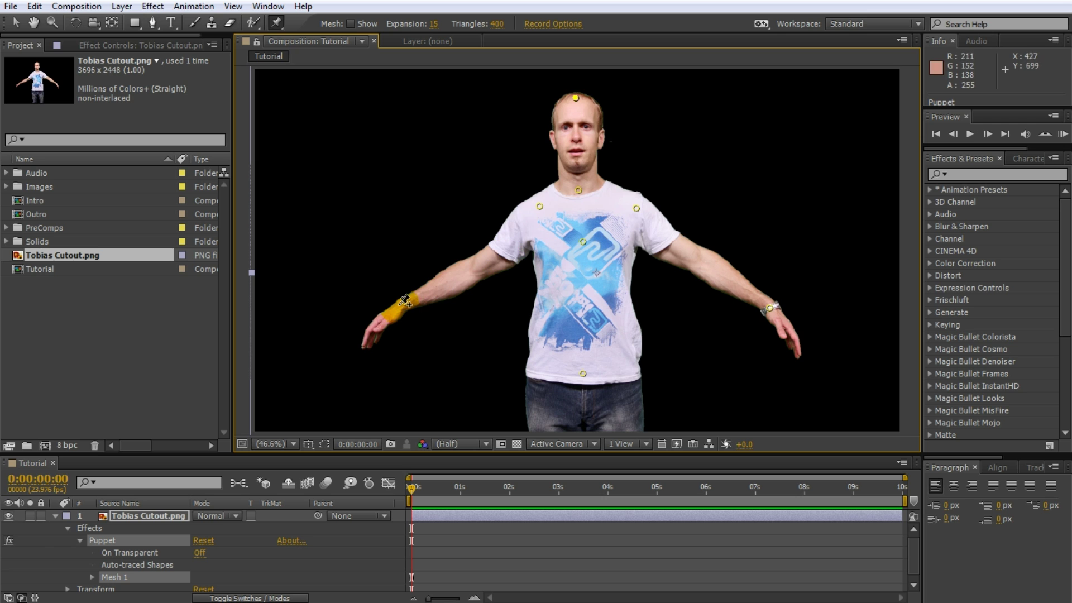
- Reposition the bare-wrist pin higher and the shirt-hem pin slightly sideways, with the puppet mesh displayed
mouse_move(403, 303)
mouse_down()
mouse_move(388, 287)
mouse_move(403, 306)
mouse_move(402, 281)
mouse_move(408, 290)
mouse_up()
drag(584, 374, 586, 375)
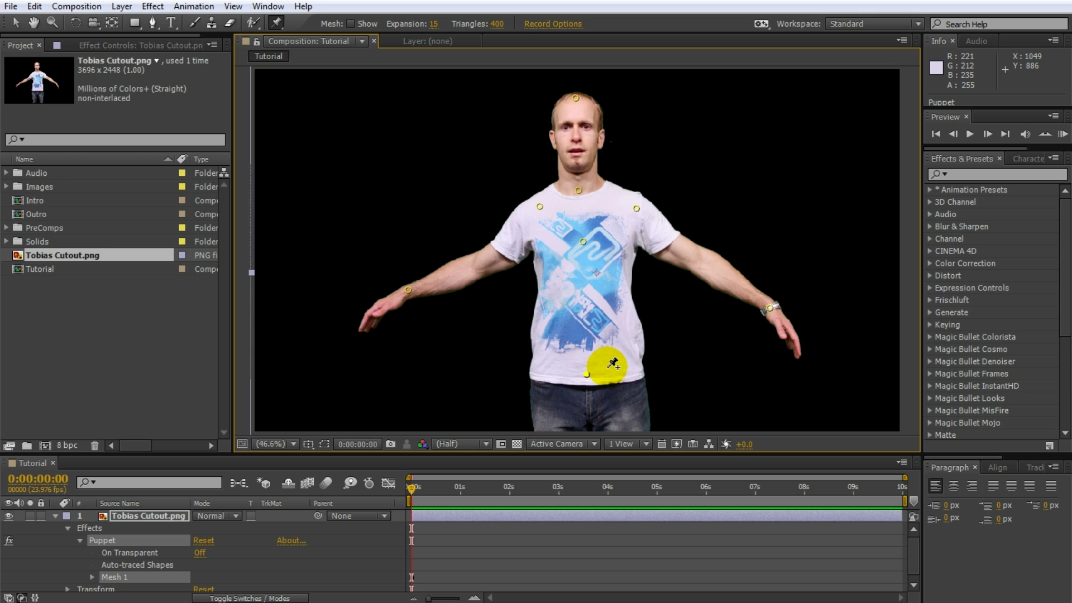
click(350, 24)
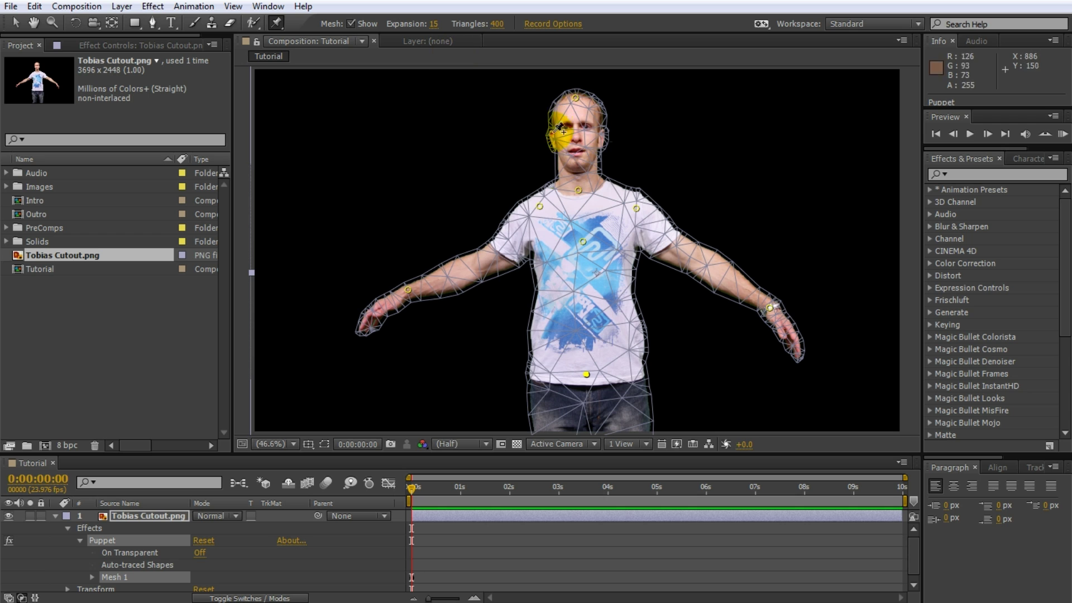
drag(398, 282, 405, 279)
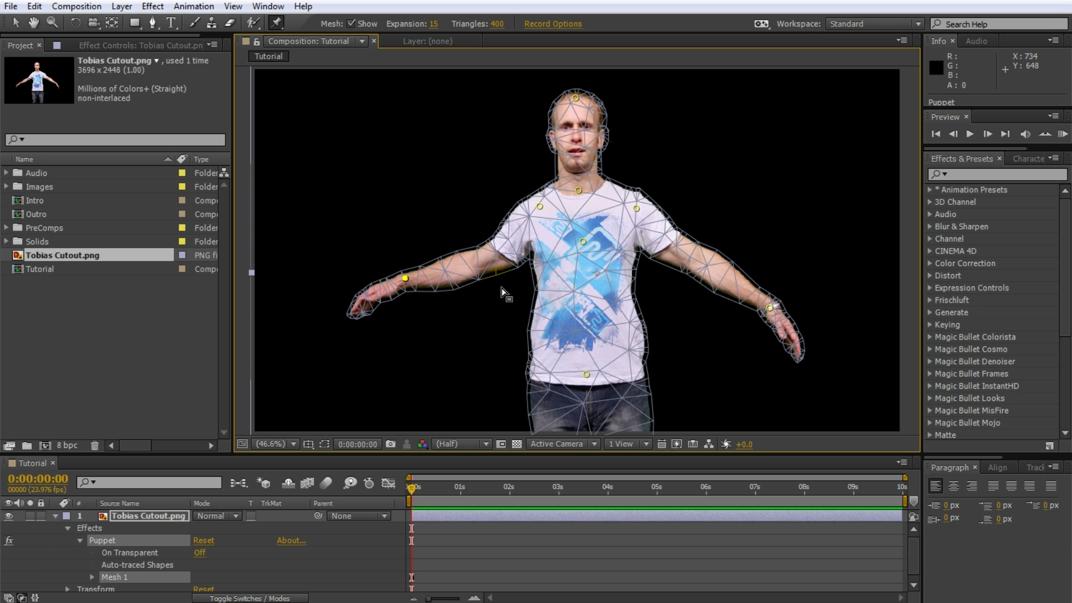
- Set the puppet mesh expansion to 4 so the mesh fits tightly around the arm
scroll(468, 265, up, 2)
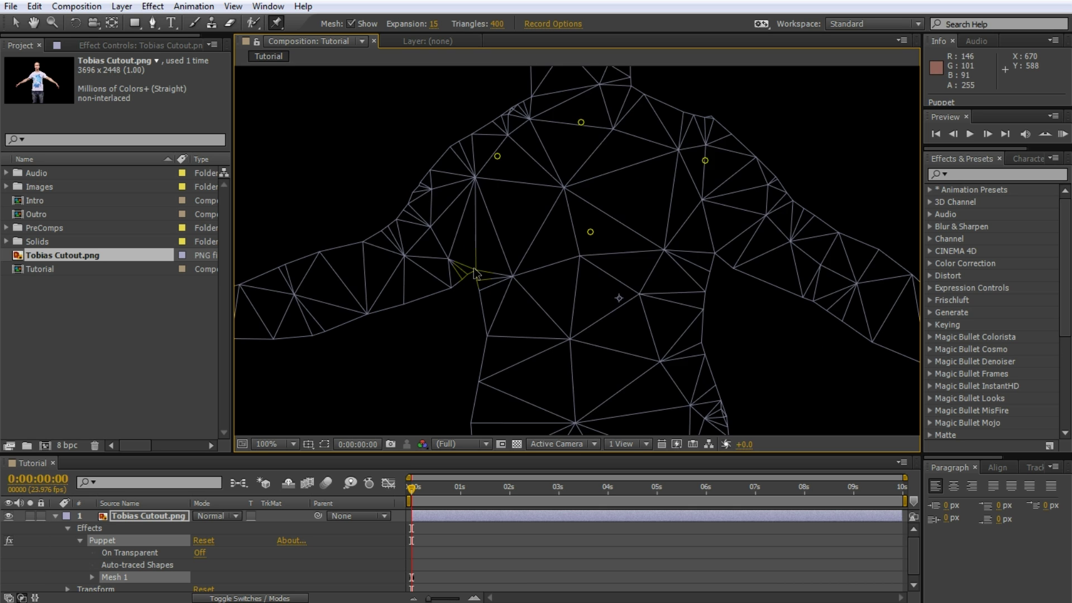
drag(443, 279, 699, 257)
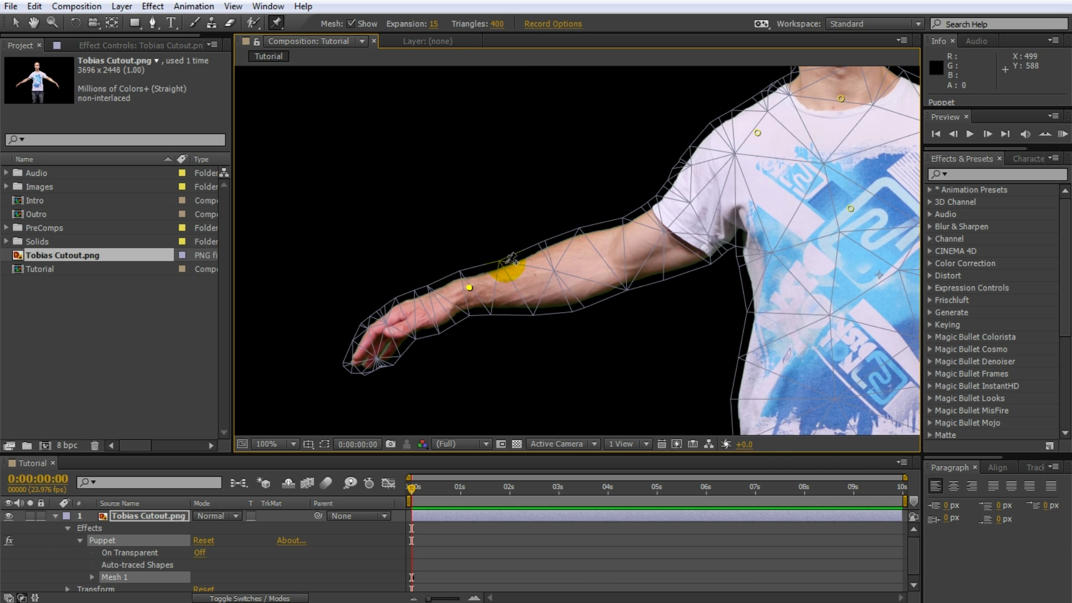
scroll(510, 265, up, 1)
drag(530, 276, 555, 241)
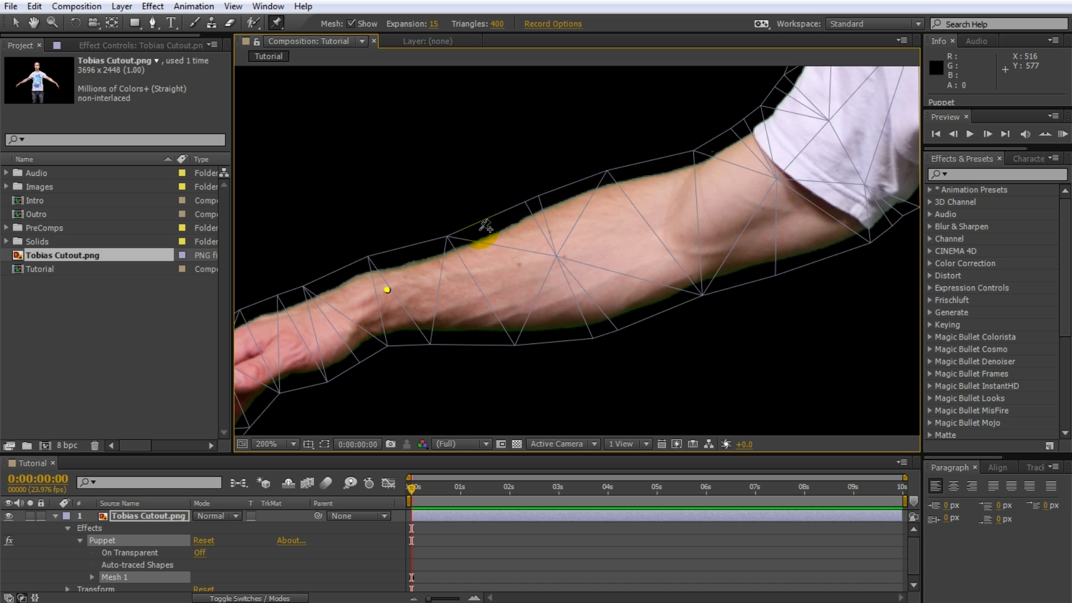
click(435, 26)
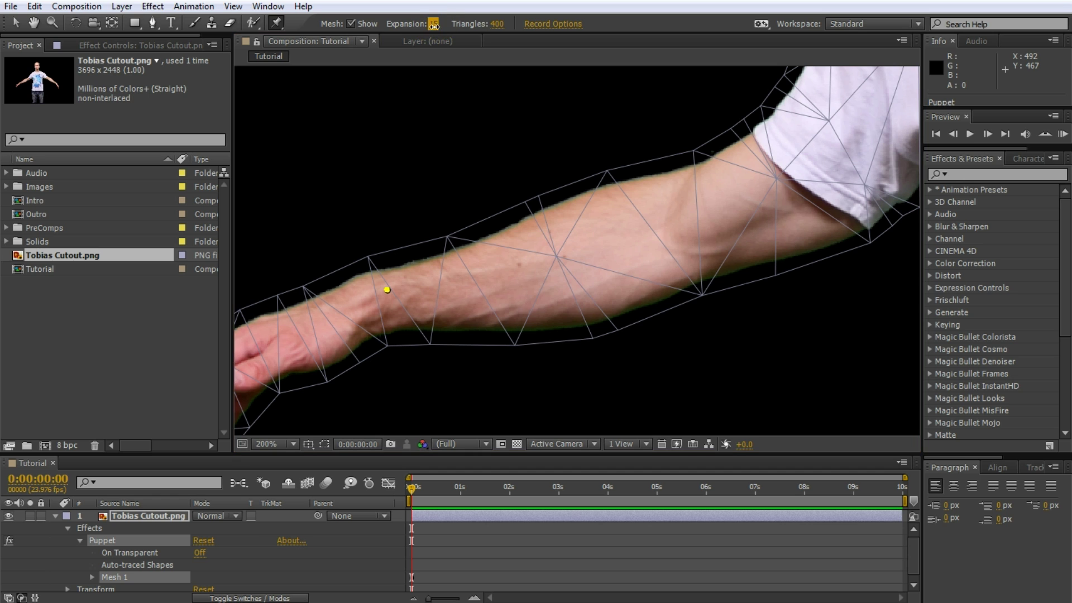
text(4)
drag(421, 29, 428, 29)
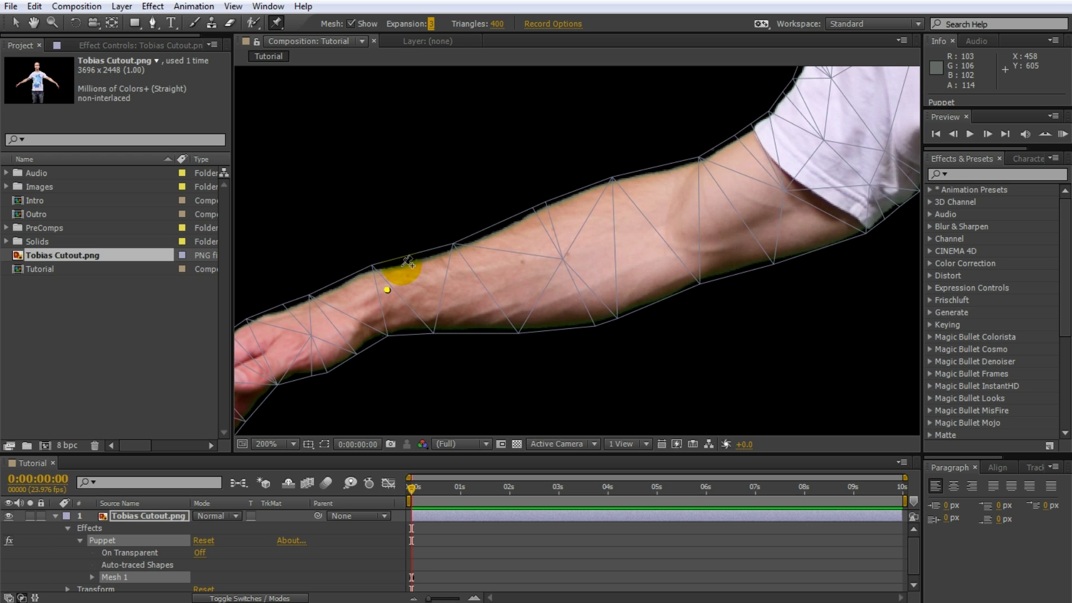
- Try a puppet mesh expansion of -12 and inspect its effect along the bare arm
drag(835, 232, 505, 261)
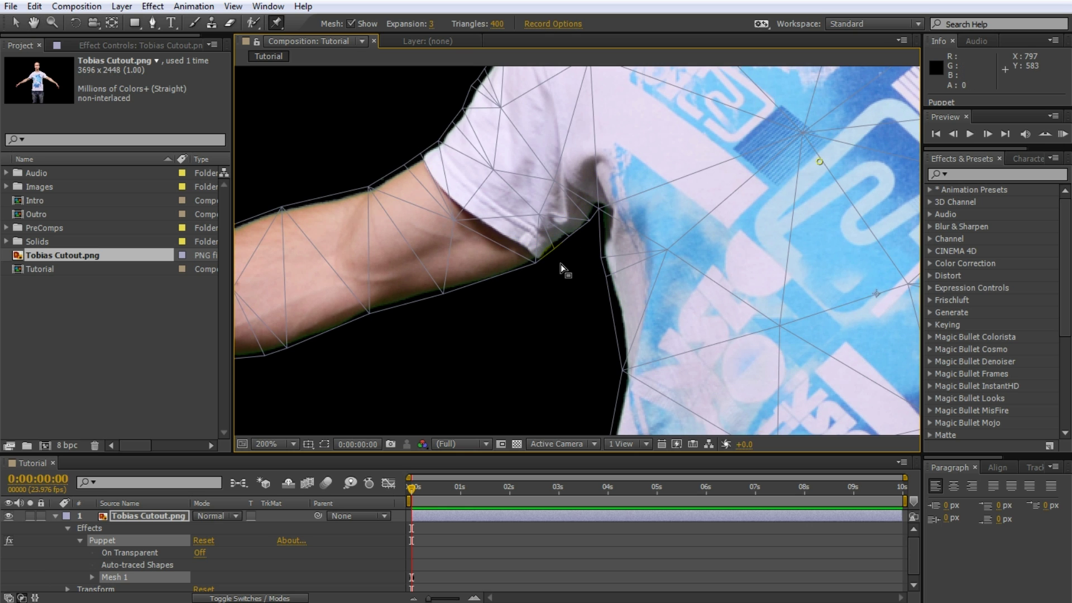
drag(543, 301, 690, 291)
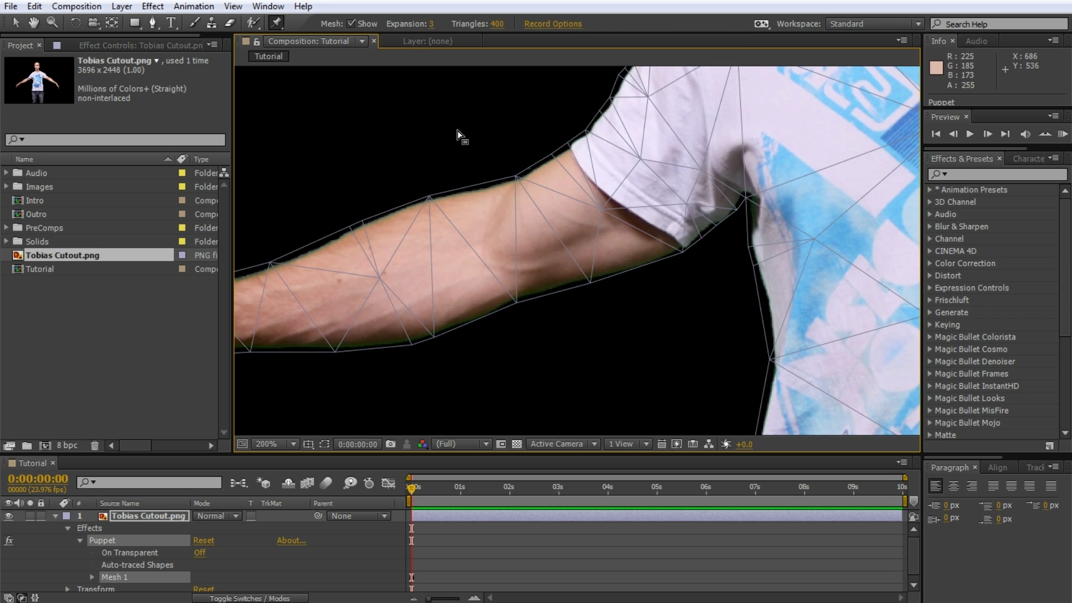
drag(431, 24, 422, 25)
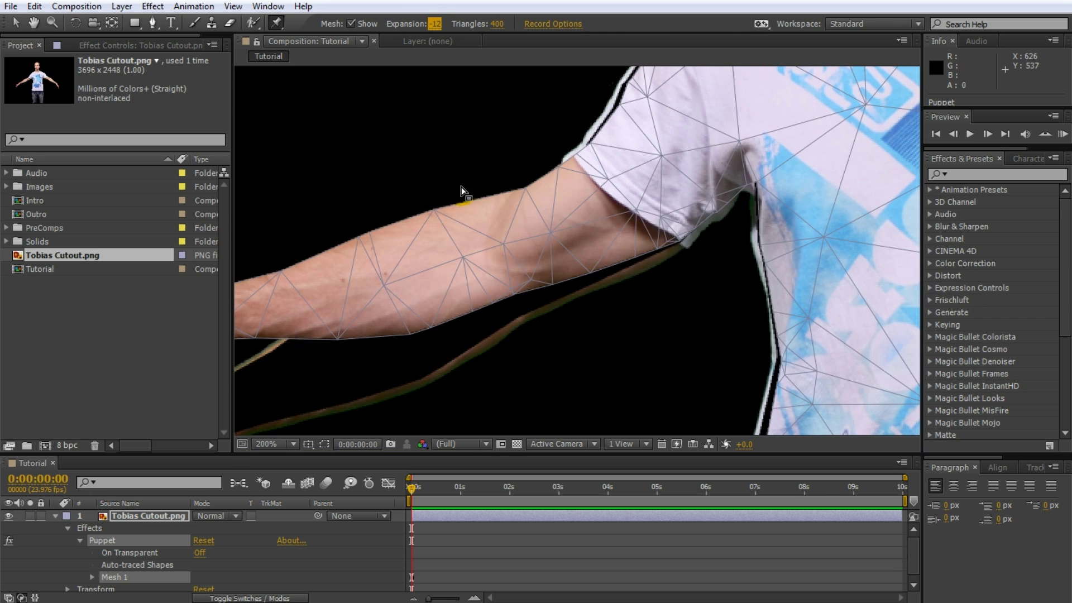
scroll(511, 273, down, 1)
drag(505, 287, 590, 232)
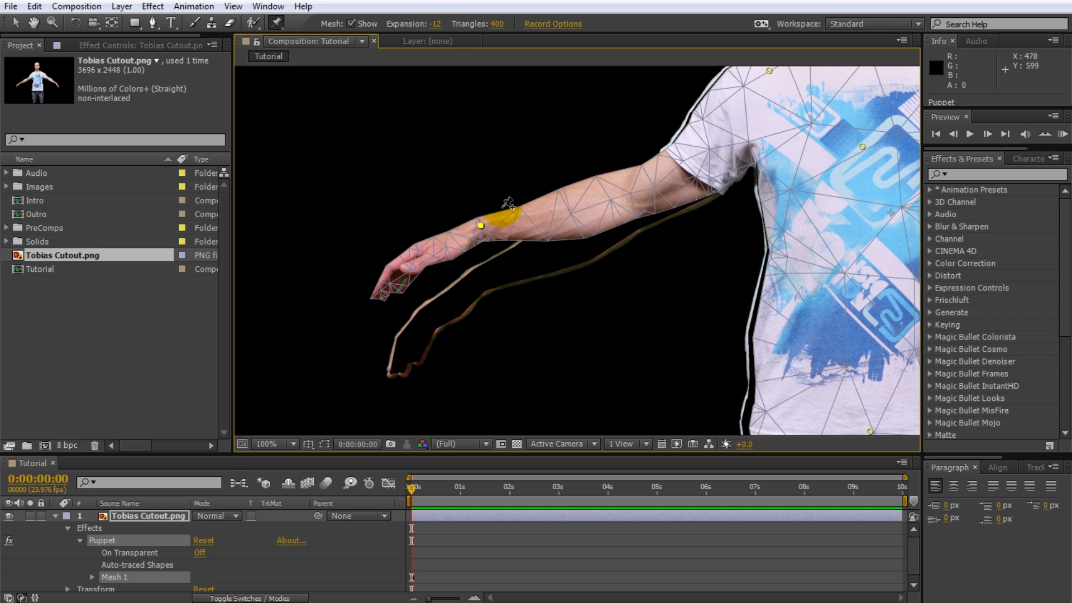
- Try moving the bare-wrist pin with the shrunken mesh and undo the moves
drag(482, 228, 562, 311)
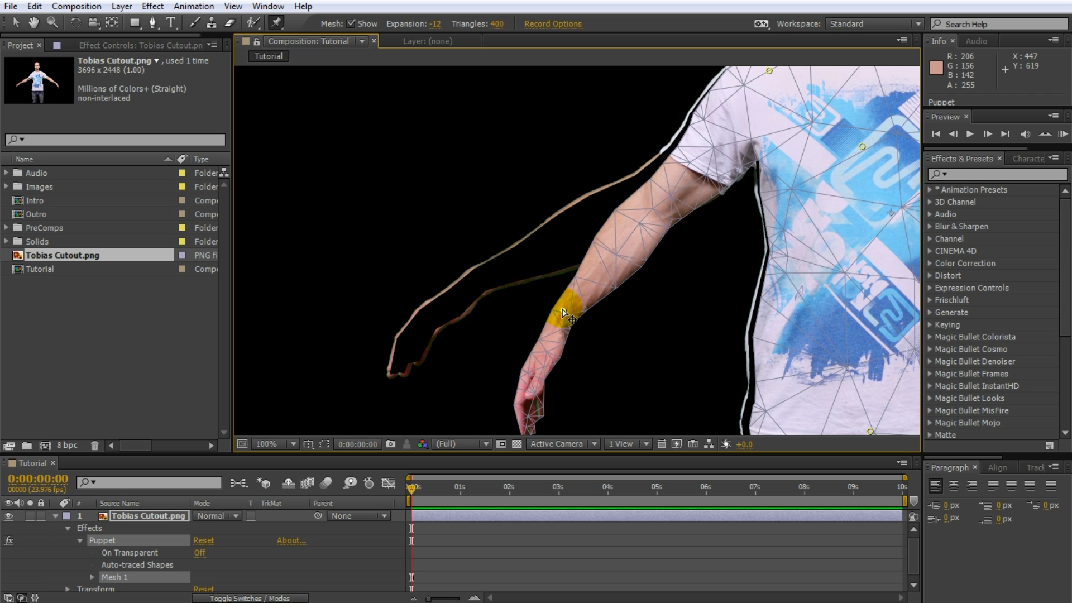
drag(518, 282, 562, 310)
key(ctrl+z)
drag(519, 282, 484, 244)
key(ctrl+z)
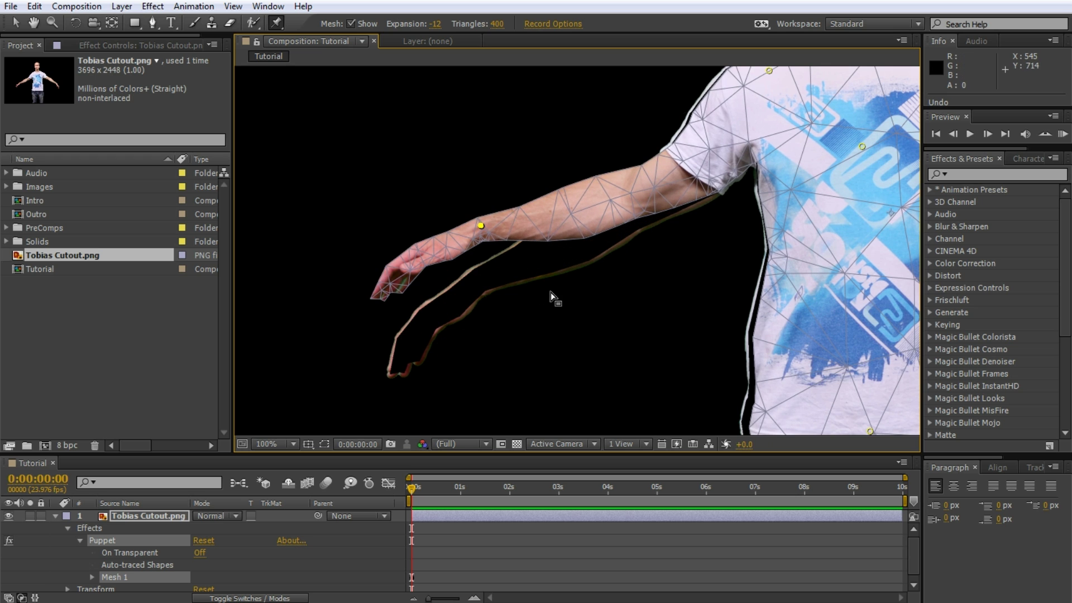
- Set the puppet mesh expansion to 5 and check how the mesh covers the bare arm and sleeve
click(435, 24)
text(5)
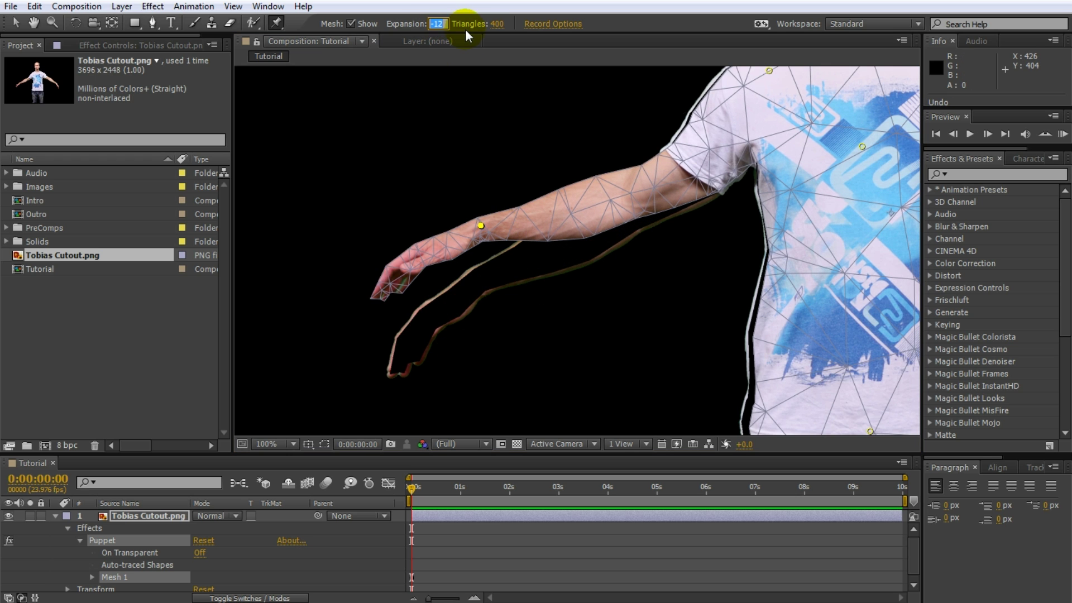
key(Return)
scroll(804, 184, up, 1)
key(space)
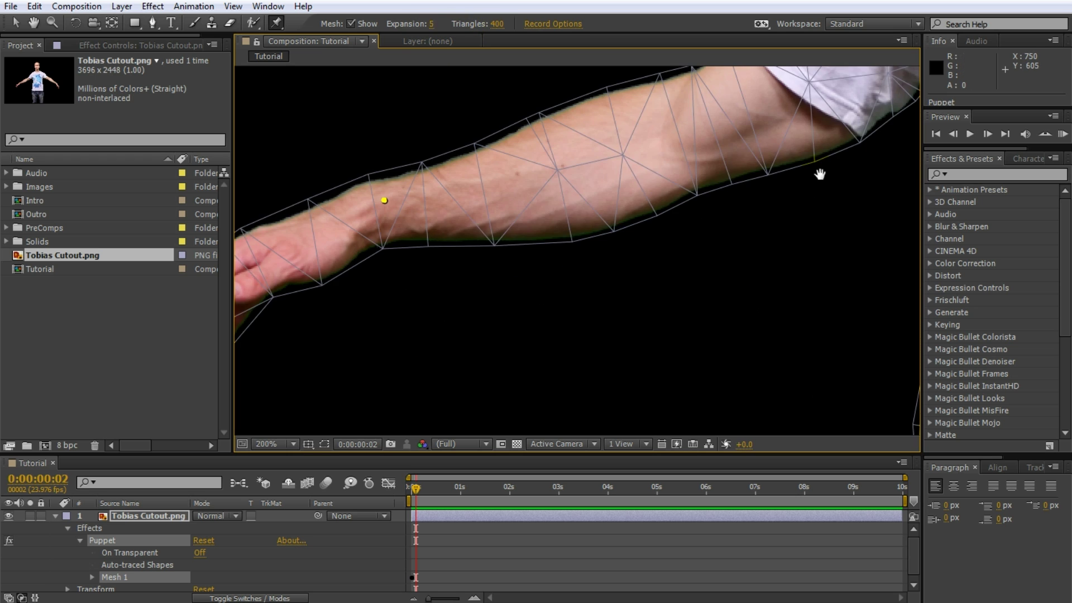
drag(810, 180, 675, 250)
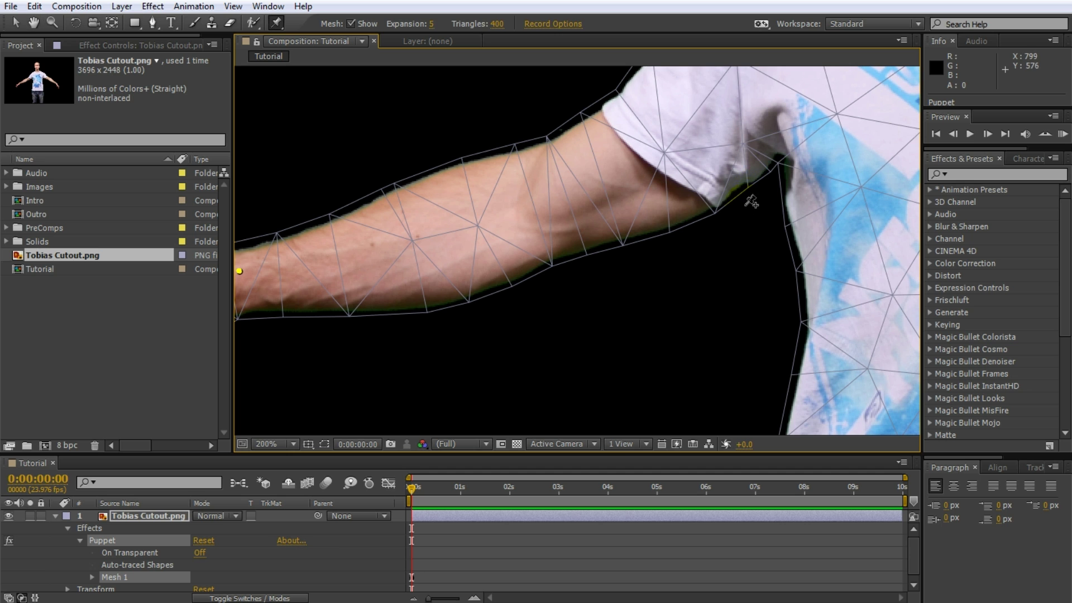
- With the mesh hidden, record a live raising and lowering motion of the watch-wrist pin from the first frame and preview it
key(shift+slash)
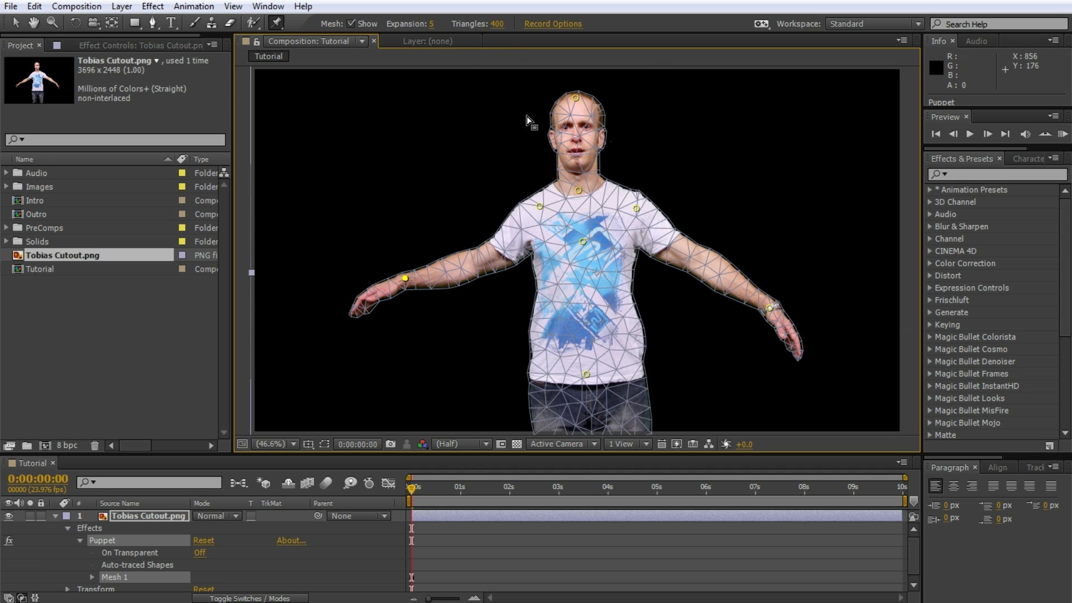
click(352, 24)
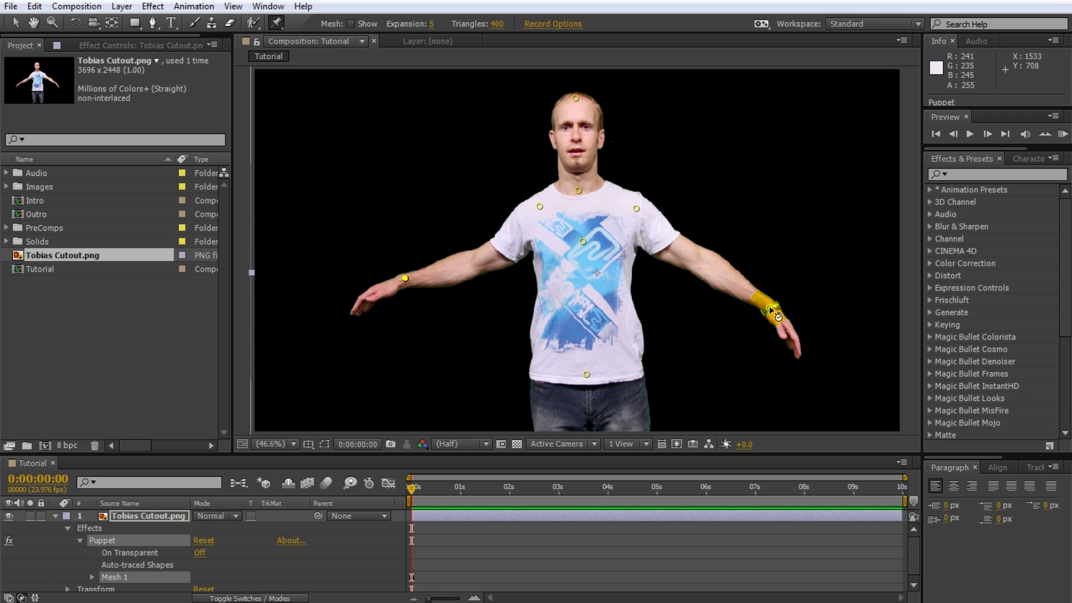
mouse_move(772, 309)
mouse_down()
mouse_move(792, 203)
mouse_move(779, 254)
mouse_move(785, 169)
mouse_move(771, 314)
mouse_up()
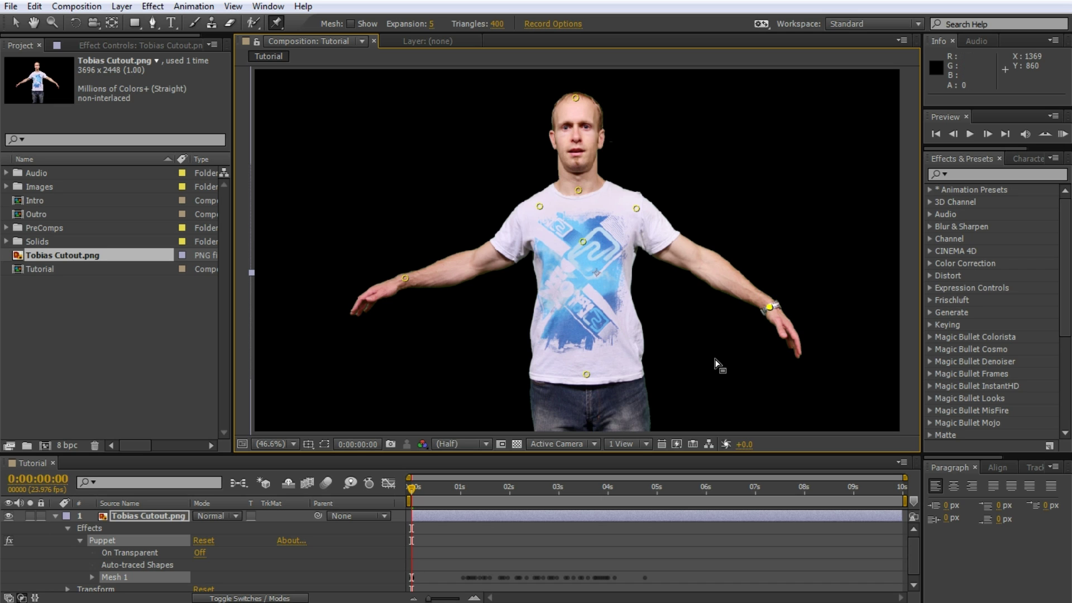
key(KP_0)
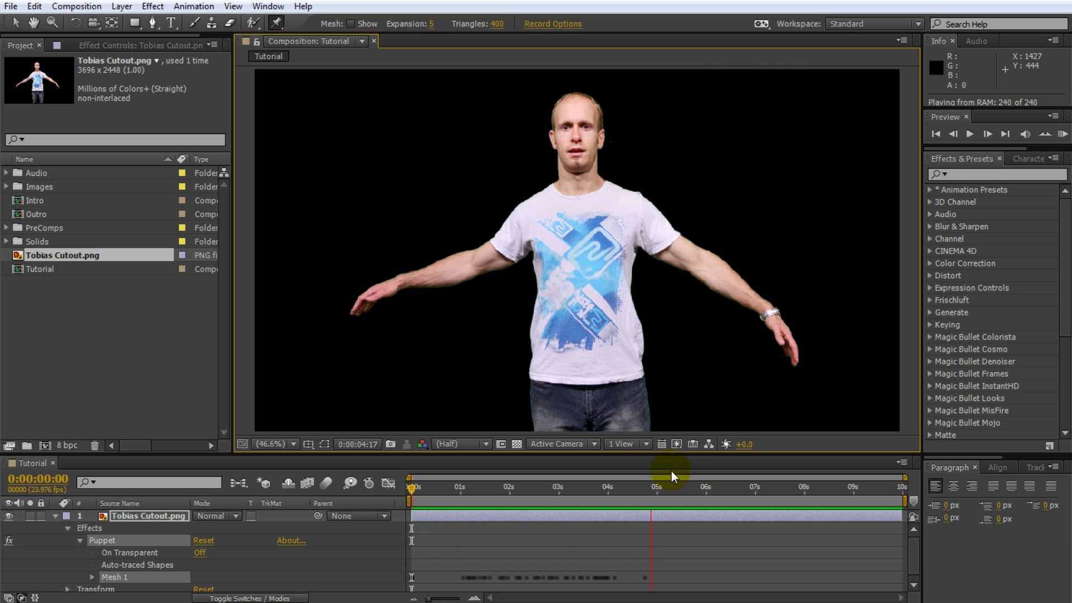
- Record a live motion of the bare-wrist pin starting at 0:00:00:04 and preview the animation from the first frame
drag(667, 480, 420, 517)
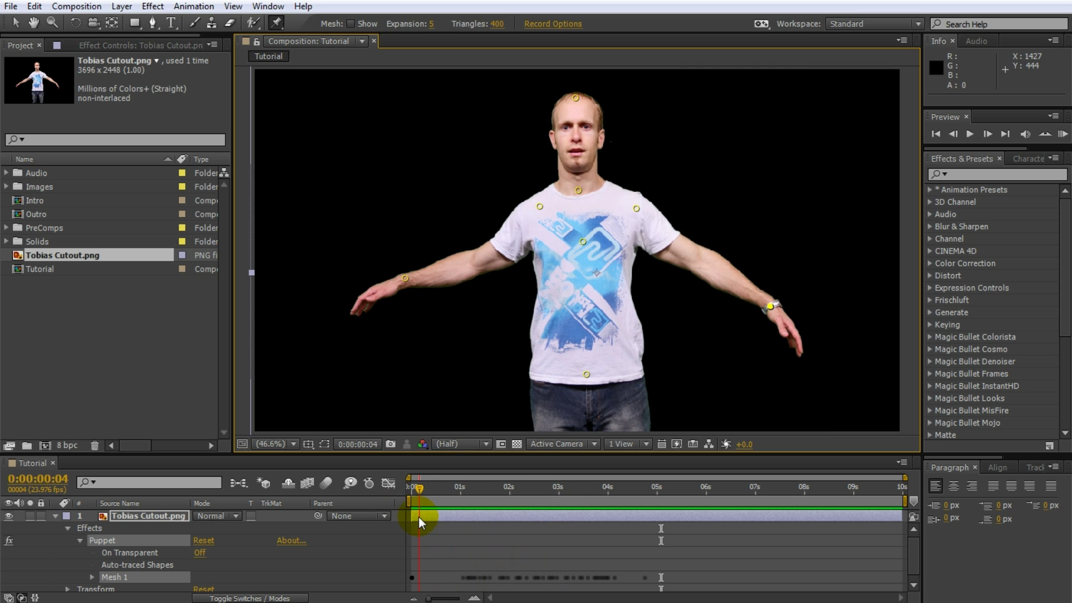
drag(419, 517, 419, 517)
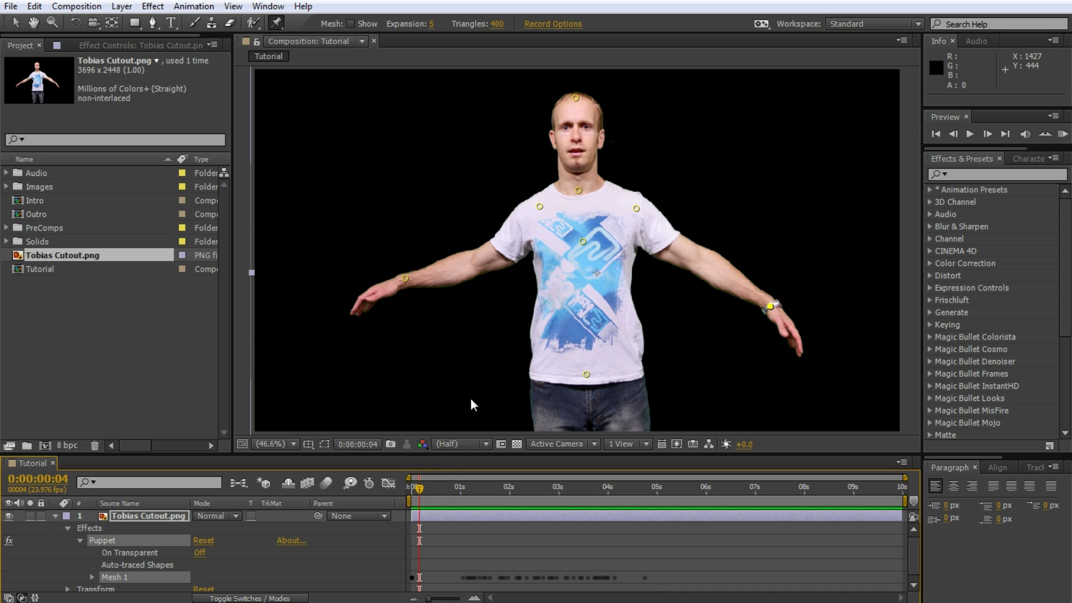
mouse_move(406, 279)
mouse_down()
mouse_move(407, 292)
mouse_move(388, 193)
mouse_move(412, 336)
mouse_move(428, 330)
mouse_up()
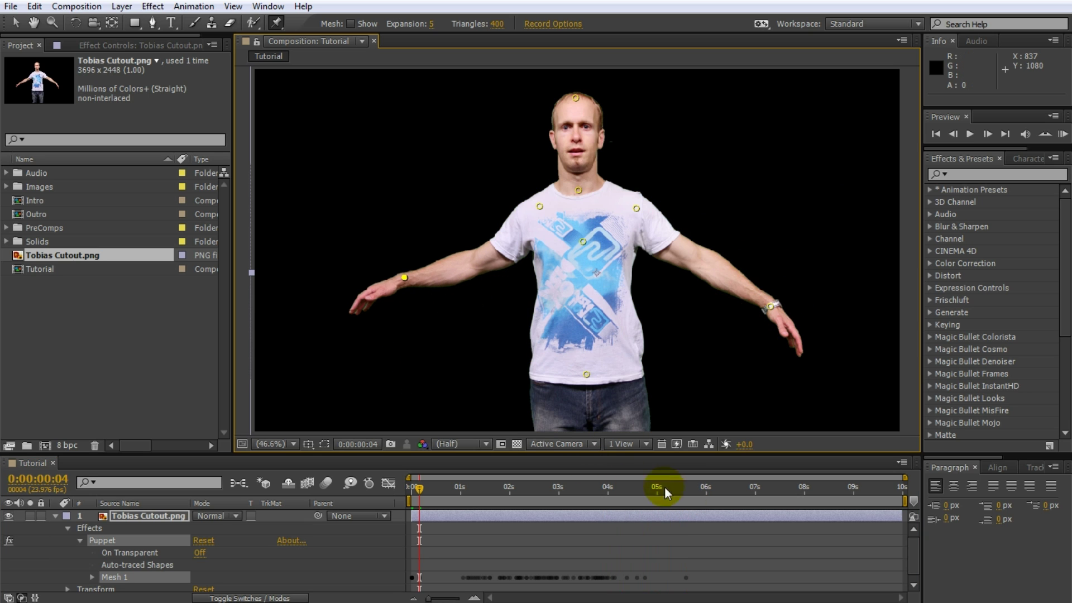
key(Home)
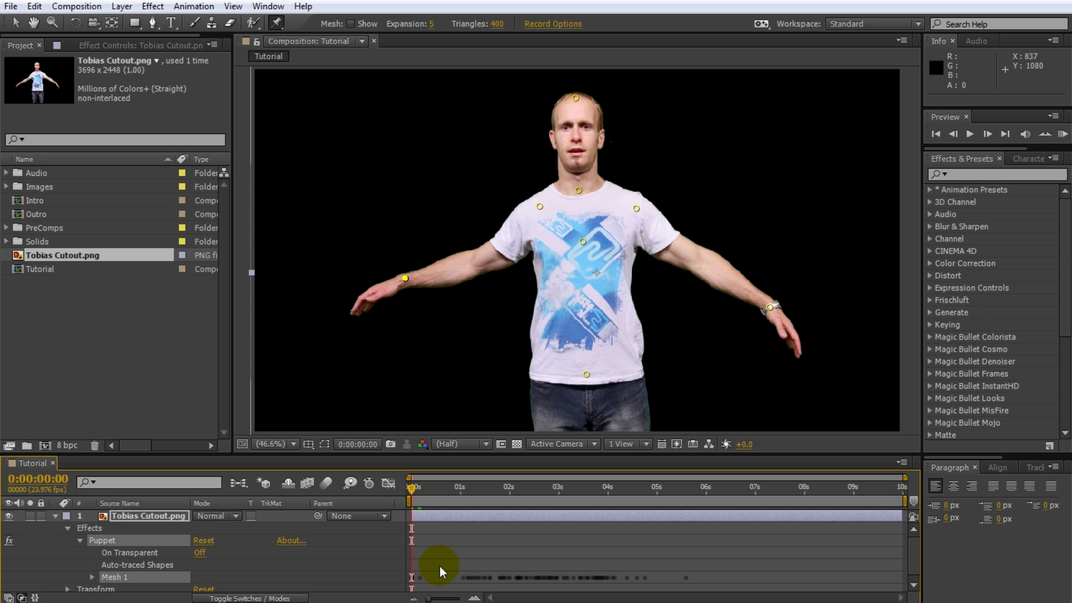
key(KP_0)
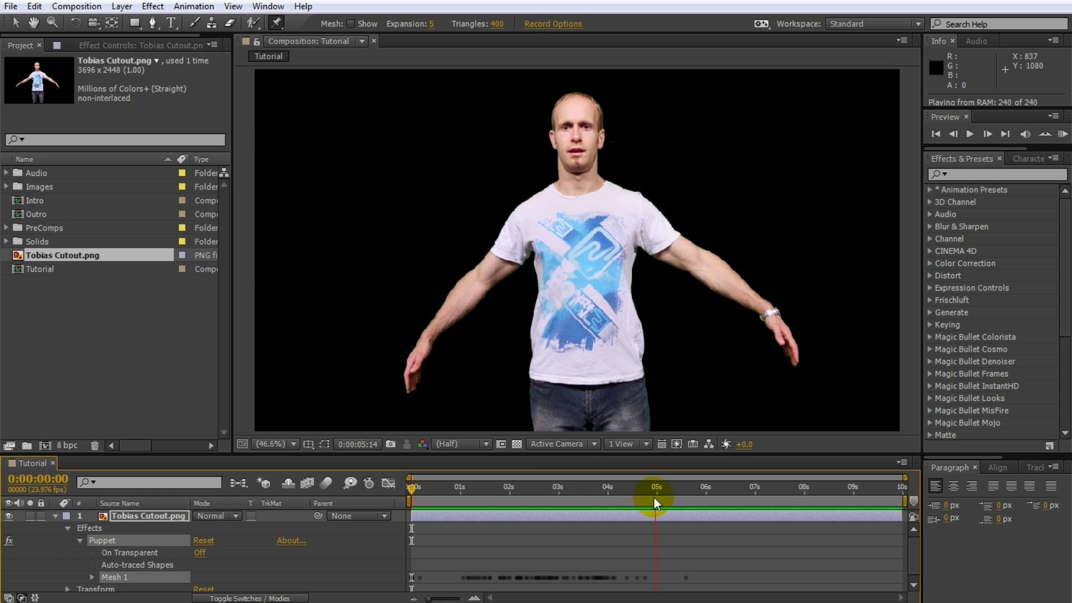
key(space)
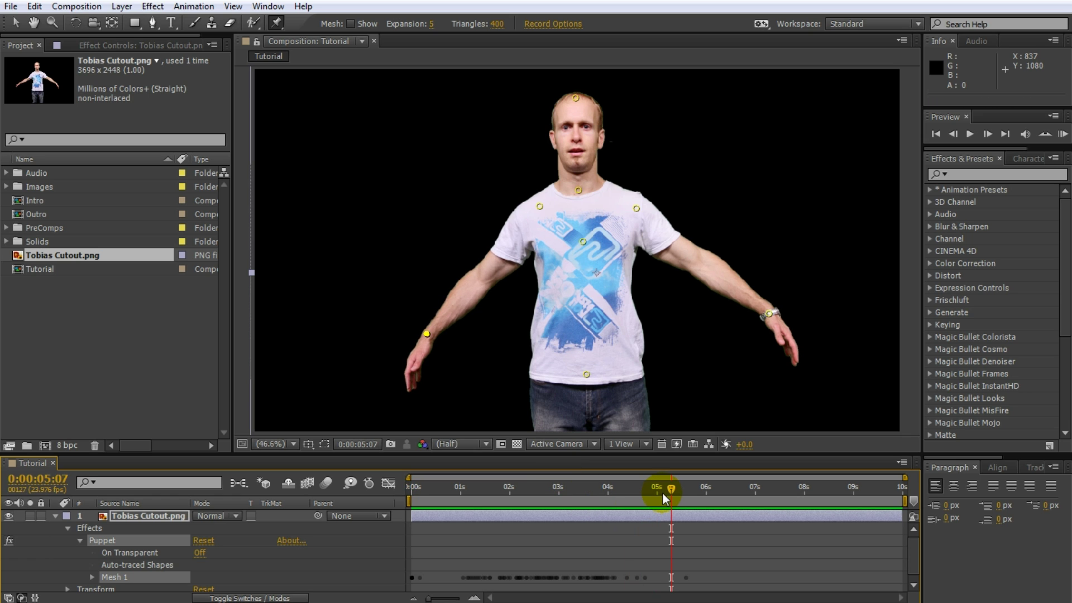
- Record a live motion of the pin at the top of the head starting at 0:00:00:13 and preview the animation
drag(655, 492, 437, 494)
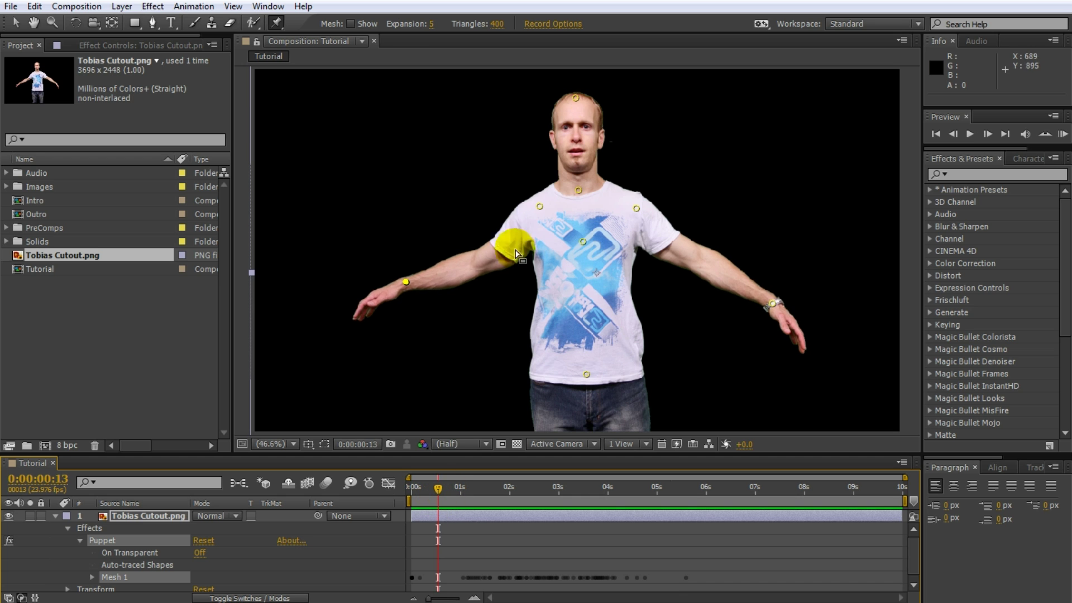
click(575, 98)
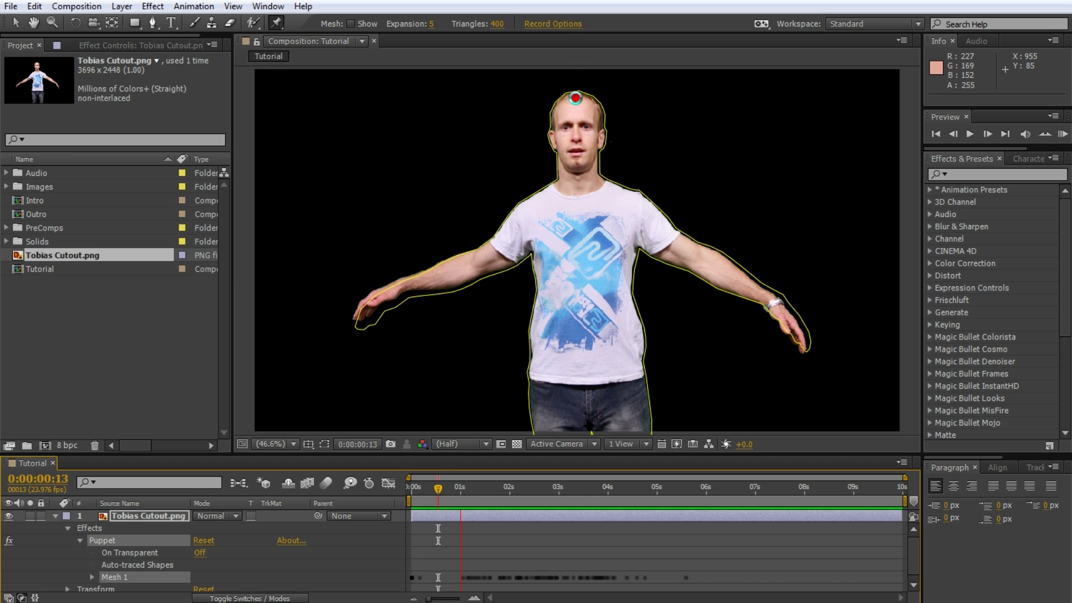
drag(575, 97, 575, 106)
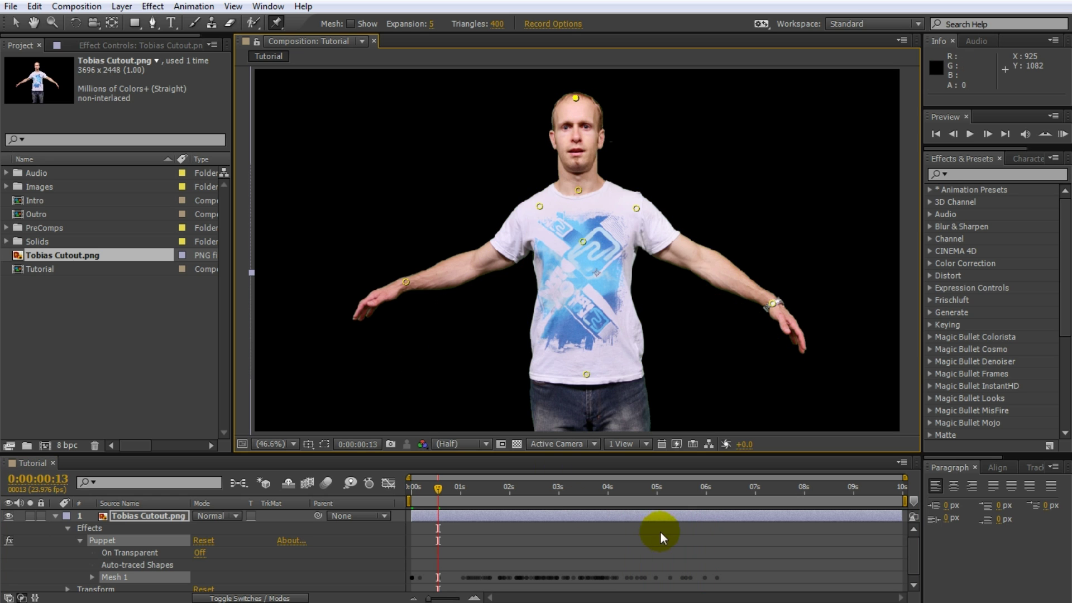
drag(597, 489, 401, 497)
key(KP_0)
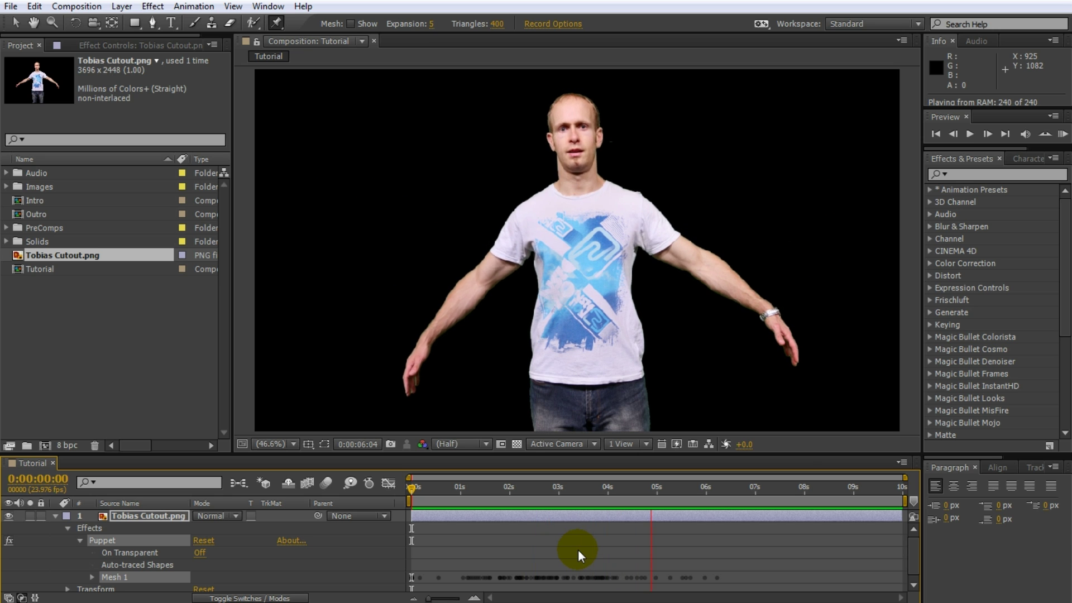
key(space)
- Try lowering the watch-wrist pin at 0:00:02:01 and undo the move
drag(671, 491, 511, 517)
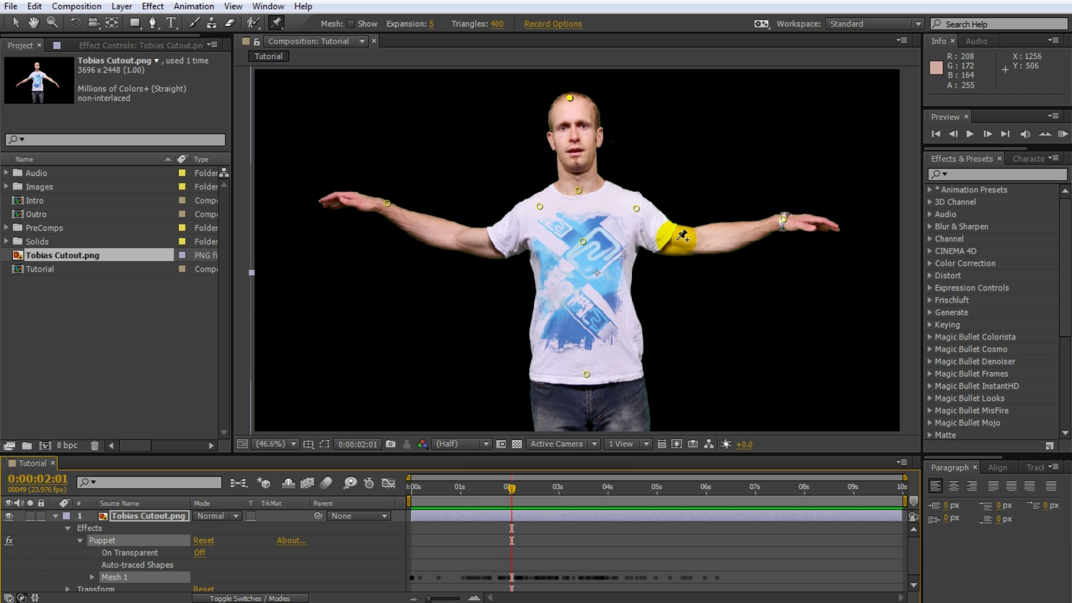
drag(785, 218, 767, 235)
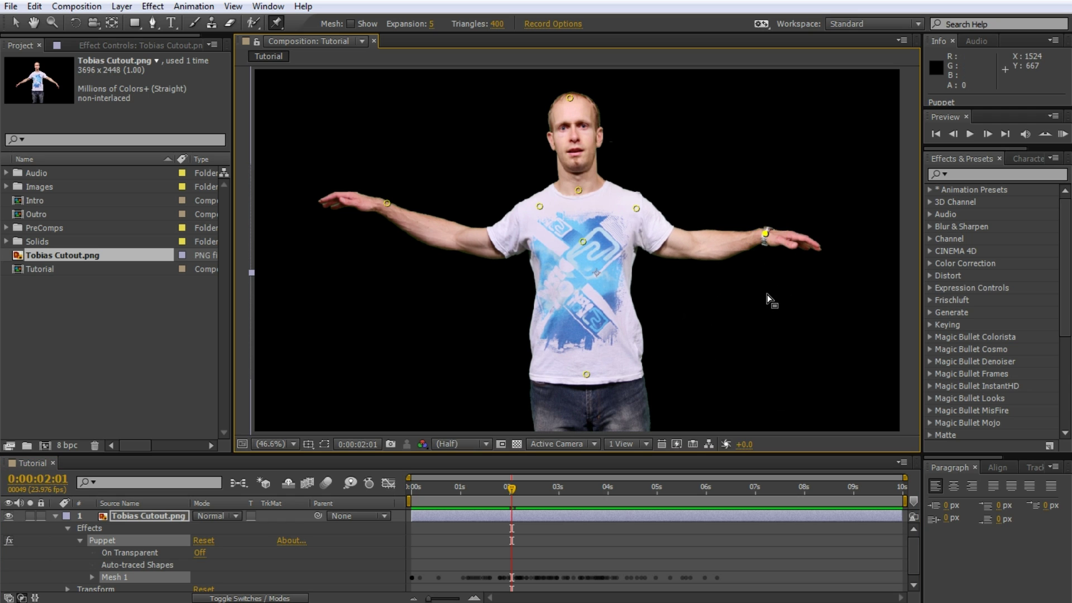
key(ctrl+z)
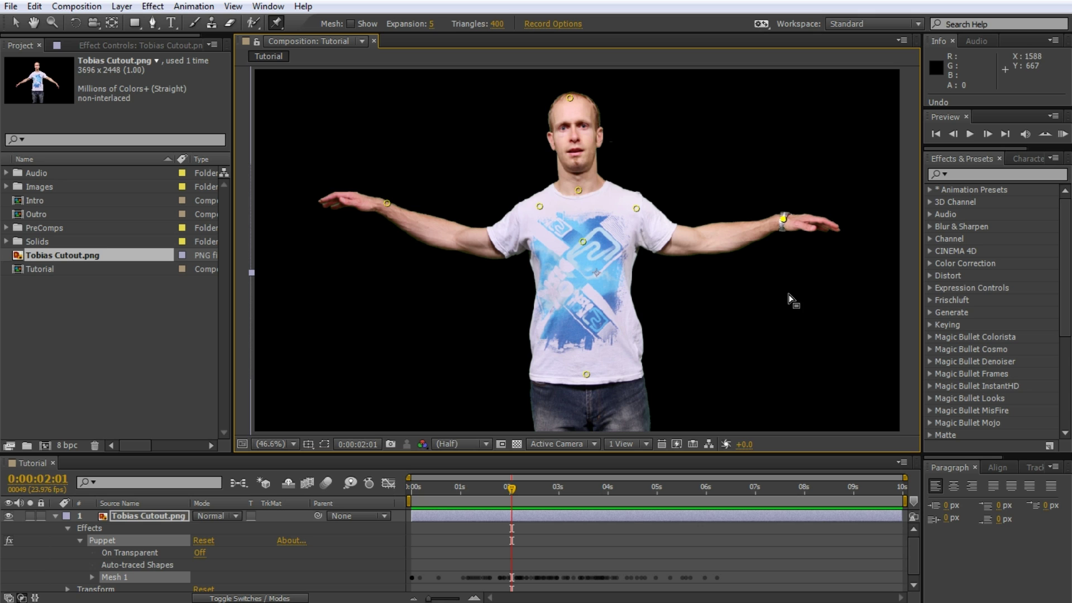
- Place a Puppet Starch pin on the middle of the bare forearm at the first frame, with the mesh displayed
click(280, 21)
drag(279, 22, 394, 56)
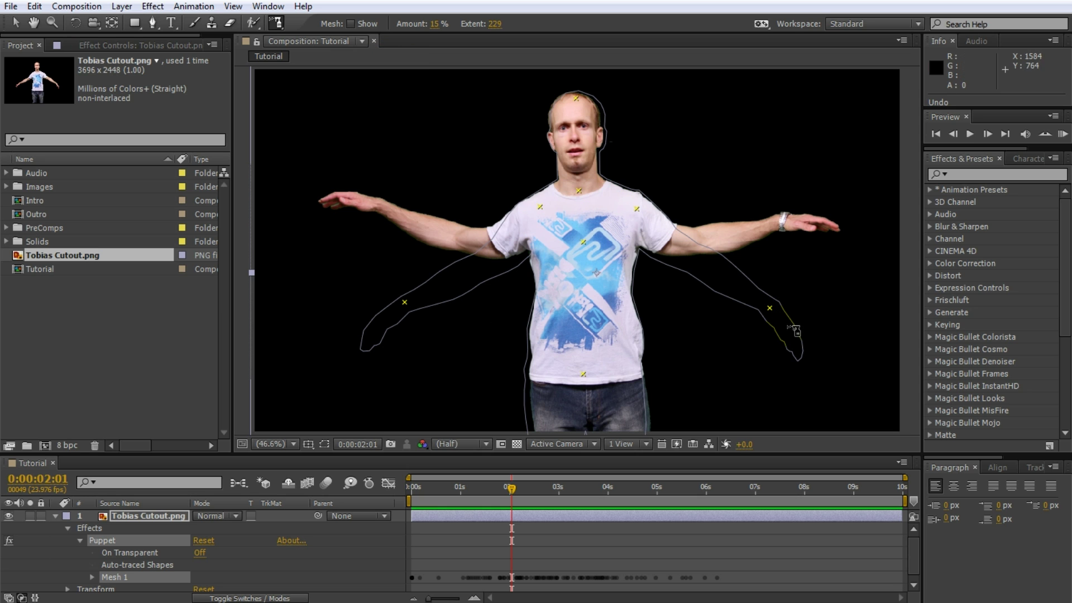
drag(510, 494, 360, 498)
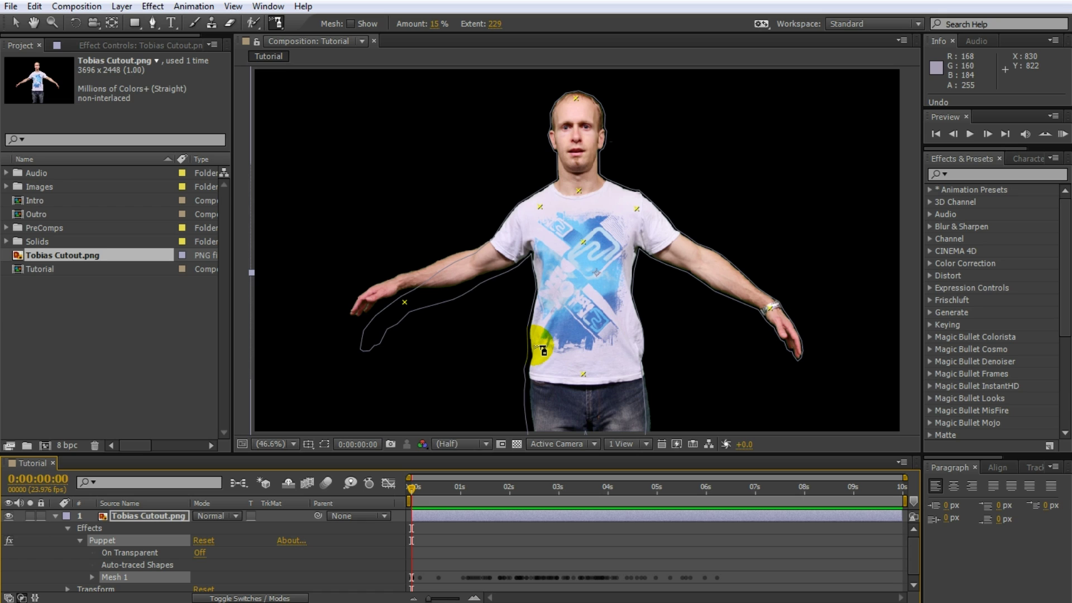
click(351, 24)
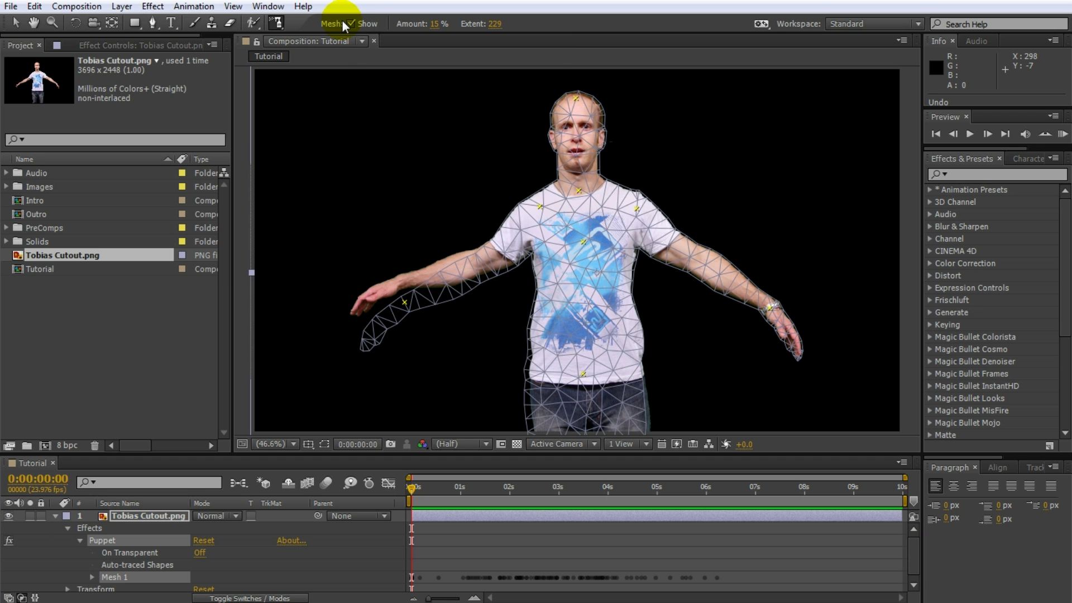
scroll(404, 281, up, 2)
key(space)
drag(405, 280, 696, 224)
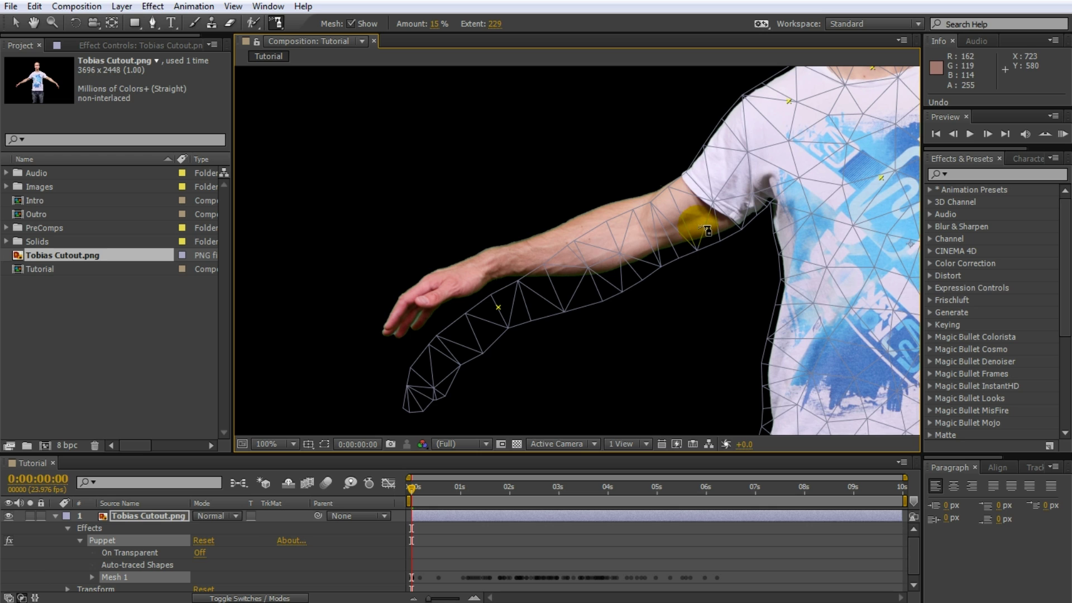
click(594, 255)
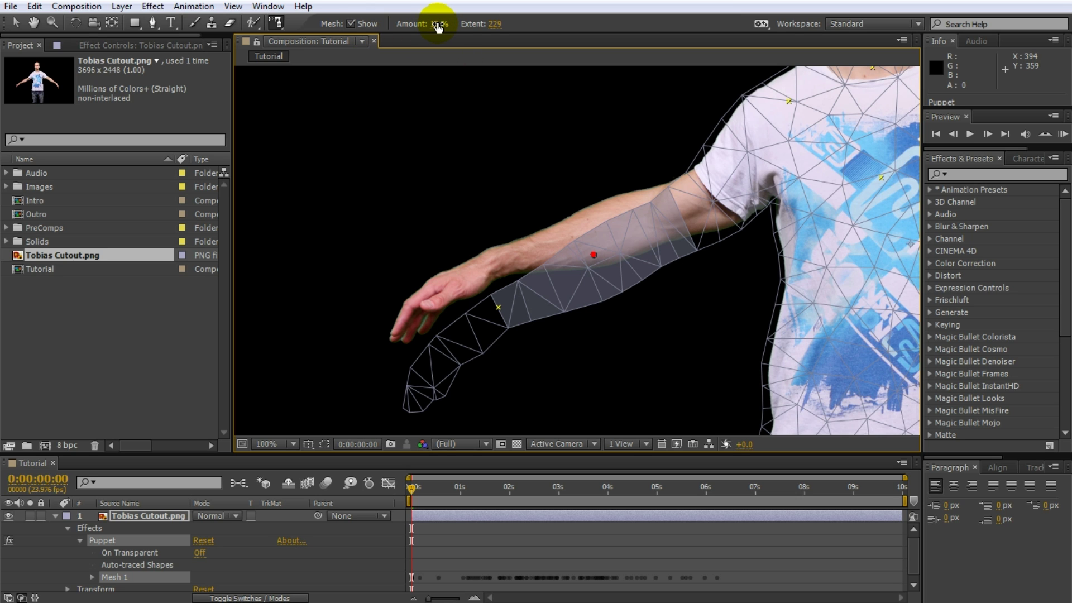
- Set the forearm starch pin's amount to 17% and its extent to 142
drag(438, 28, 458, 37)
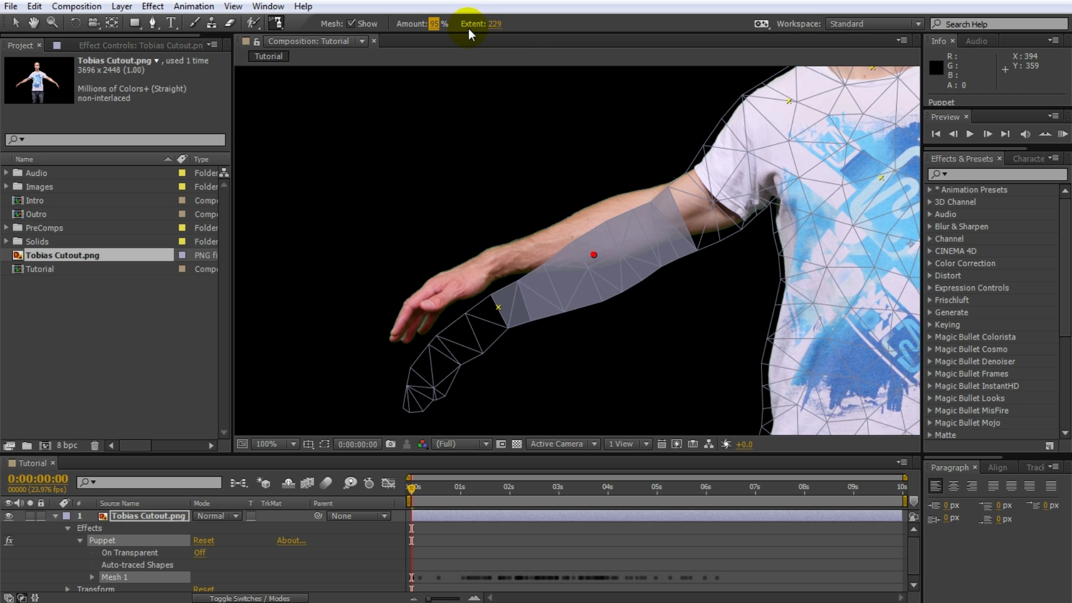
drag(418, 29, 406, 25)
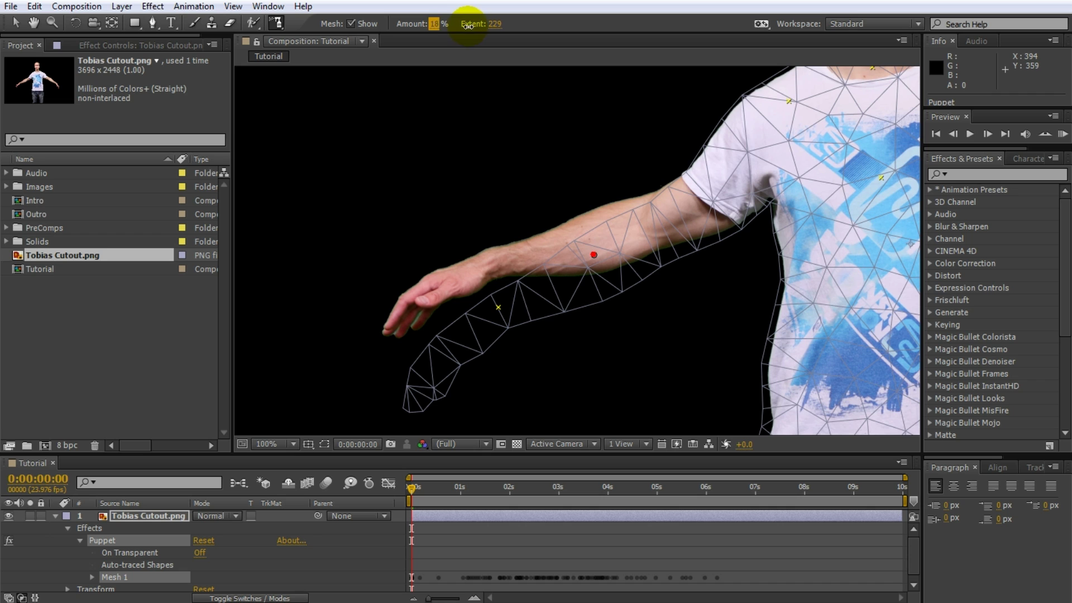
drag(468, 26, 468, 26)
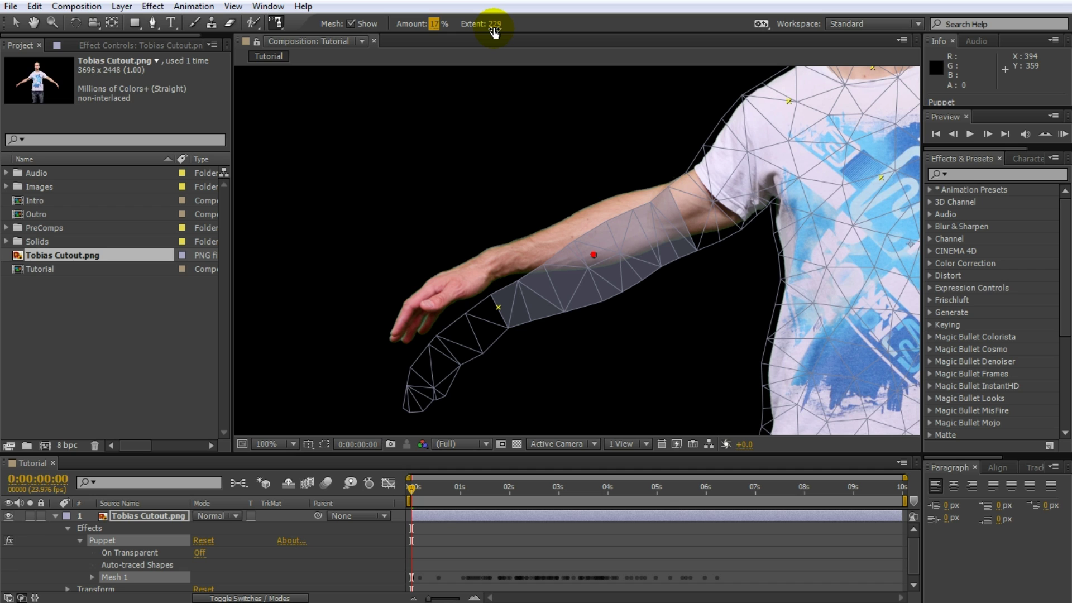
drag(495, 28, 494, 28)
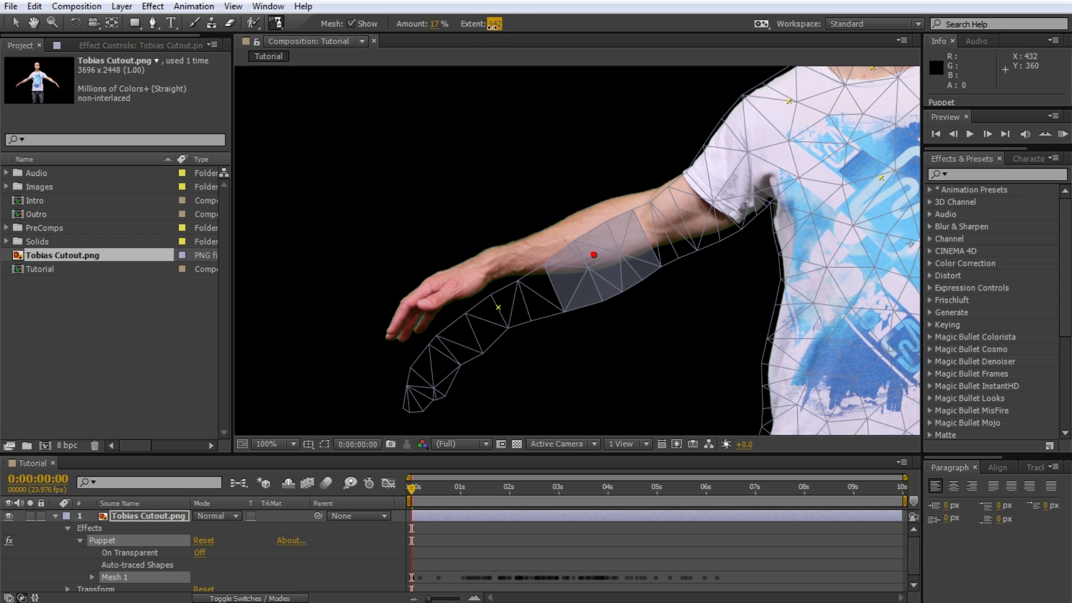
- Set the bare forearm starch pin's extent to 169 and move the pin slightly down the arm toward the hand
drag(492, 27, 477, 26)
mouse_move(494, 27)
mouse_down()
mouse_move(548, 27)
mouse_move(495, 31)
mouse_up()
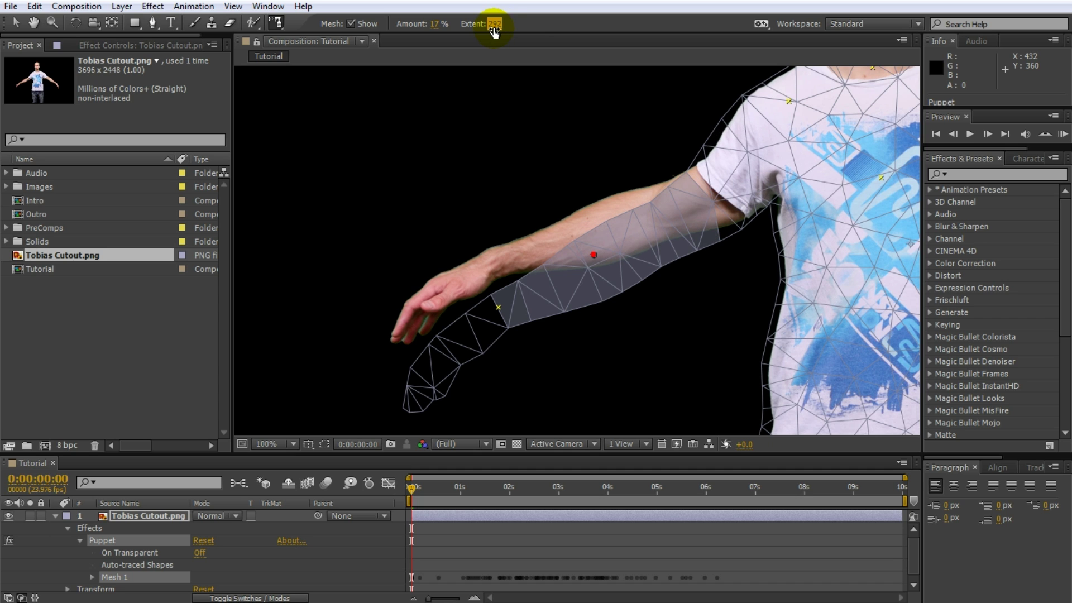
drag(458, 28, 415, 35)
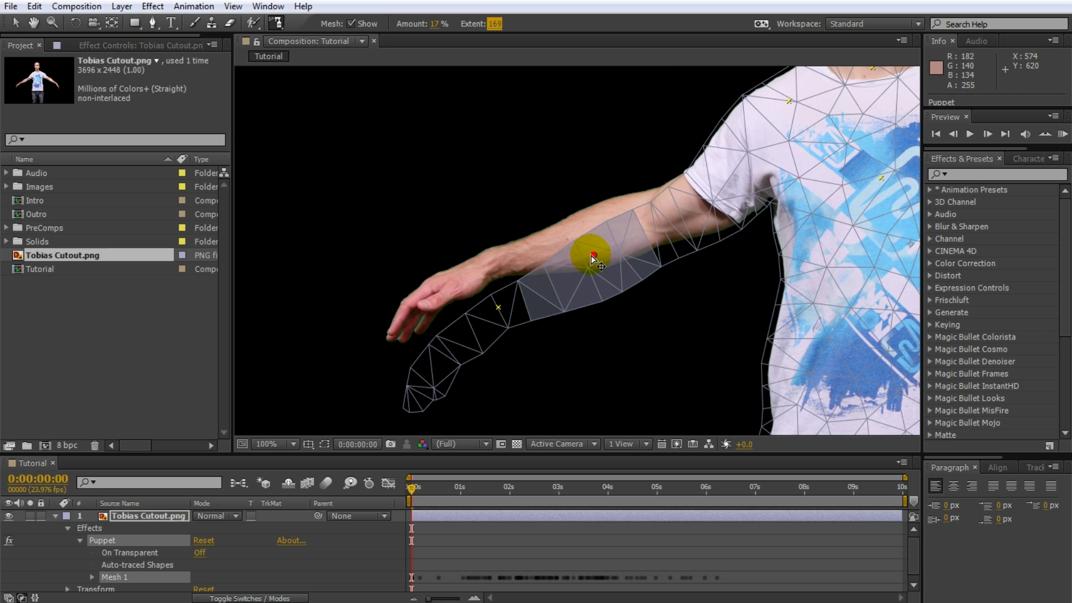
drag(591, 257, 572, 273)
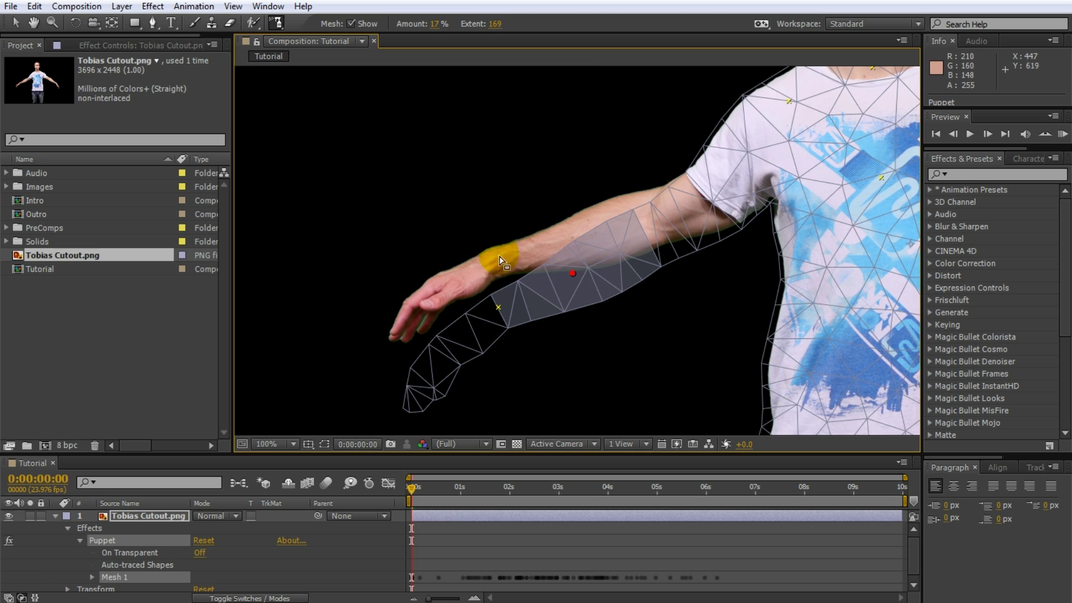
- Place additional starch pins on the bare arm's sleeve and on the hand end of the mesh, each with extent 169
click(710, 165)
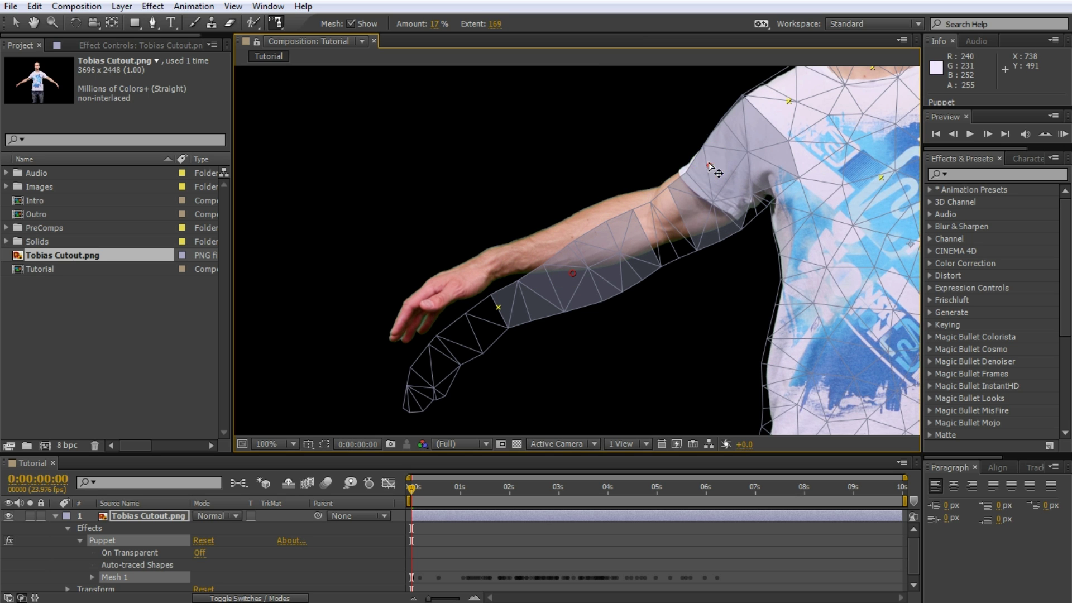
drag(709, 162, 706, 165)
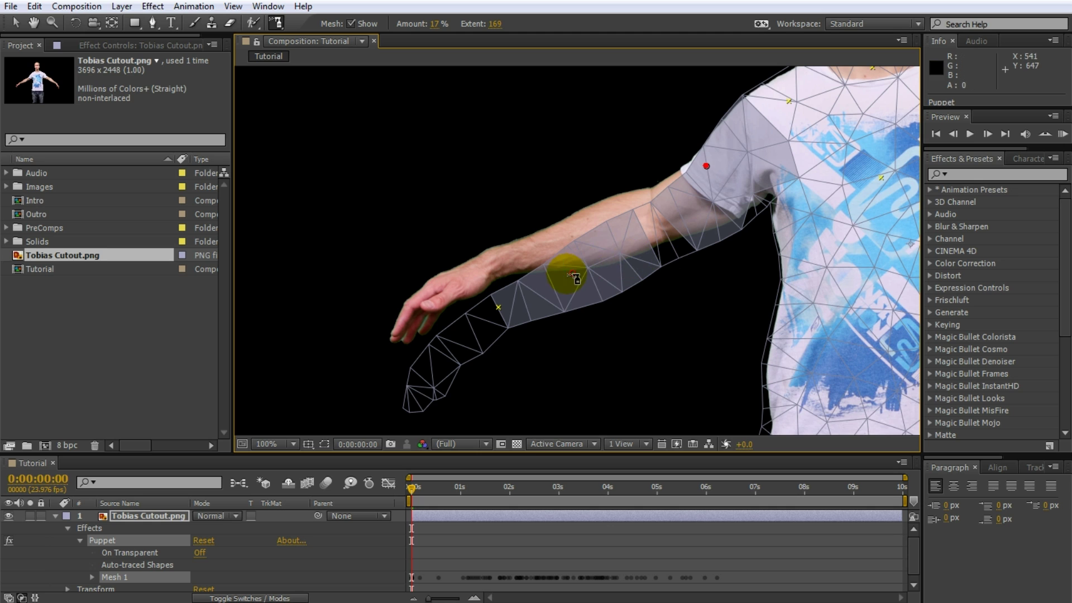
click(417, 385)
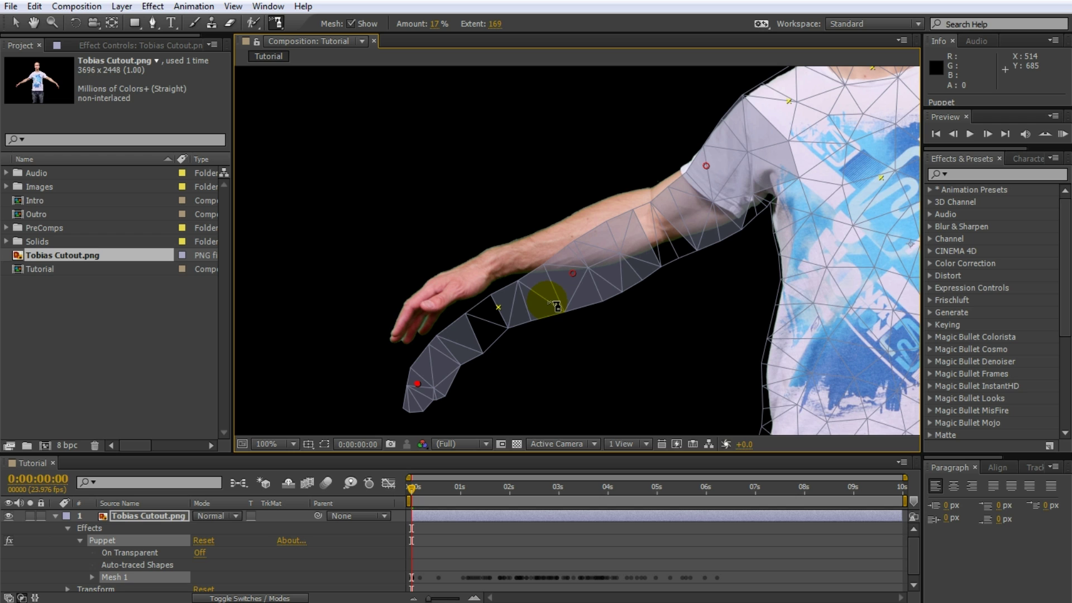
- Test the starched arm by raising the bare wrist's pin upward and outward with the Puppet Pin tool
click(276, 22)
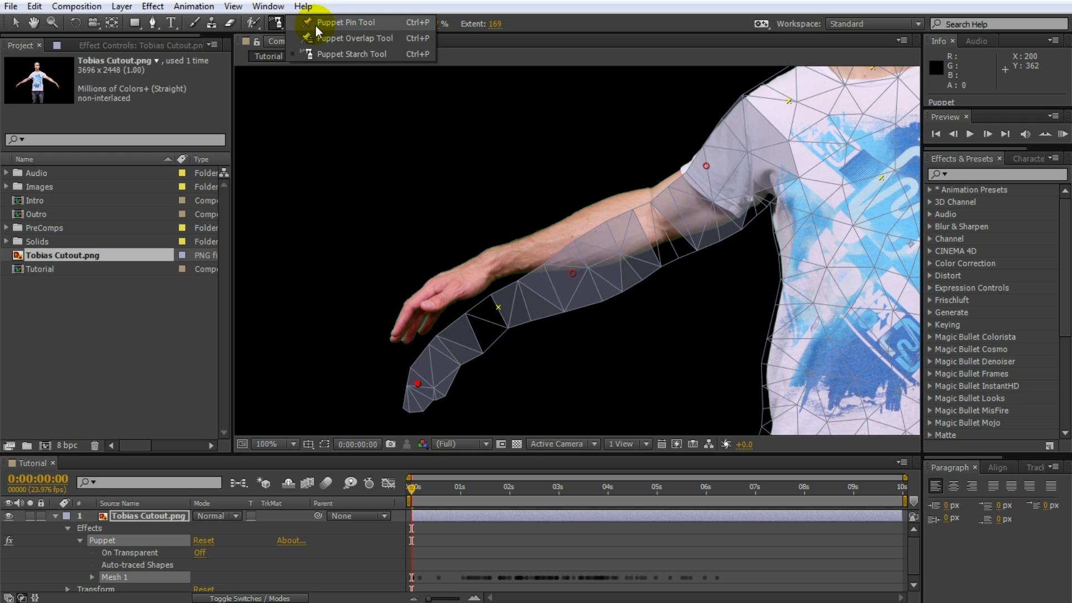
click(316, 25)
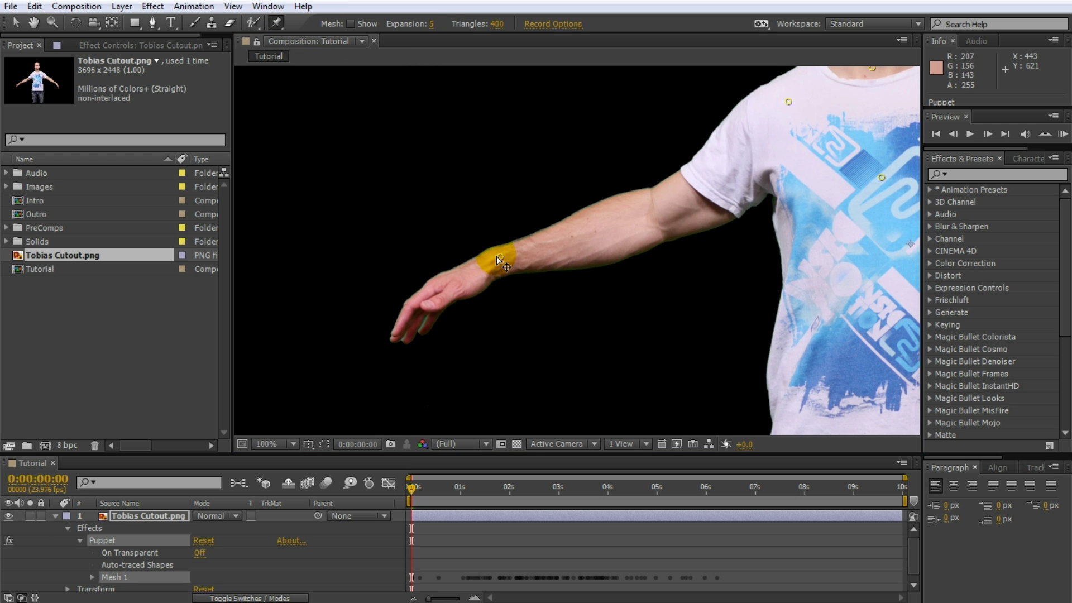
mouse_move(499, 256)
mouse_down()
mouse_move(491, 148)
mouse_move(514, 230)
mouse_move(580, 315)
mouse_move(512, 324)
mouse_move(462, 294)
mouse_move(437, 228)
mouse_move(491, 320)
mouse_move(519, 335)
mouse_move(462, 246)
mouse_move(445, 187)
mouse_up()
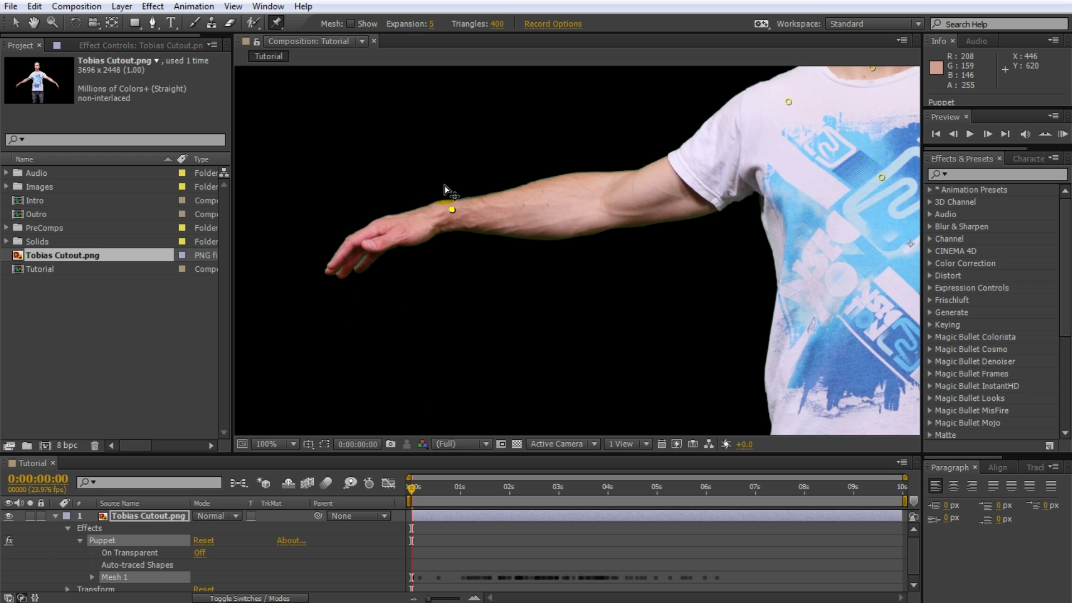
drag(467, 233, 470, 239)
- Raise the watch-wrist pin slightly and move the bare-wrist pin up and toward the body at the first frame
scroll(631, 231, down, 1)
key(space)
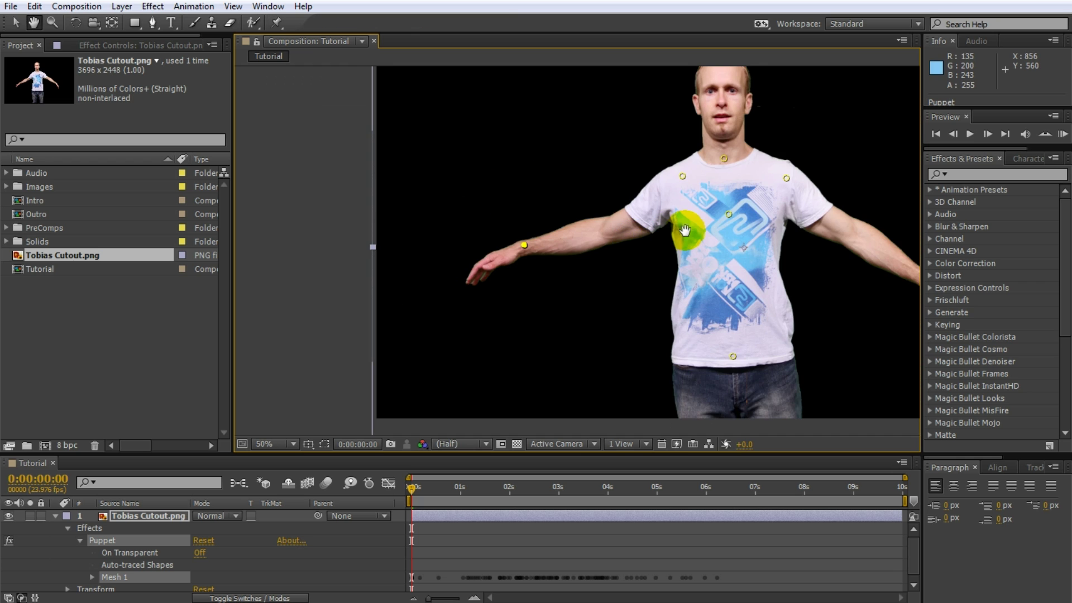
drag(684, 229, 568, 254)
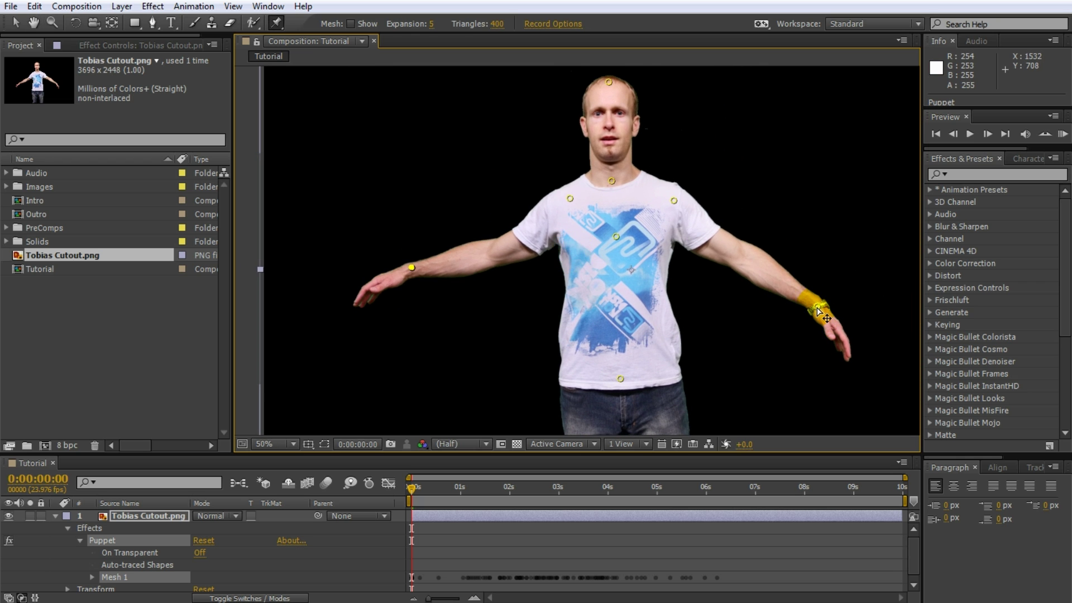
mouse_move(818, 307)
mouse_down()
mouse_move(829, 226)
mouse_move(765, 169)
mouse_move(734, 171)
mouse_move(824, 265)
mouse_move(814, 287)
mouse_up()
drag(412, 268, 429, 241)
- Place Puppet Starch pins with extent 218 on both sides of the shirt's waist and on the watch-arm forearm
click(275, 24)
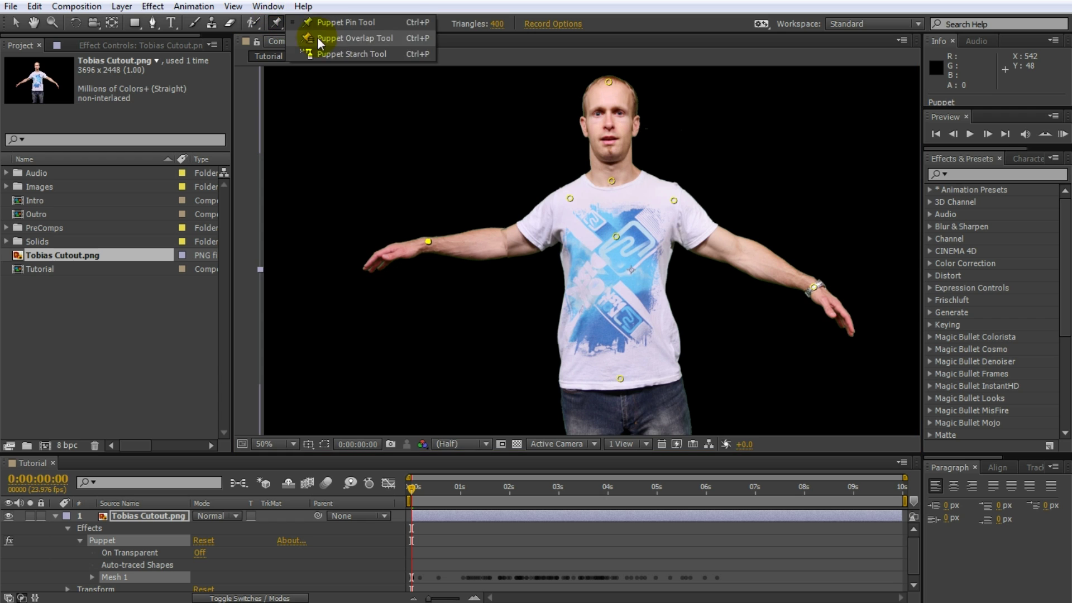
click(320, 54)
click(567, 294)
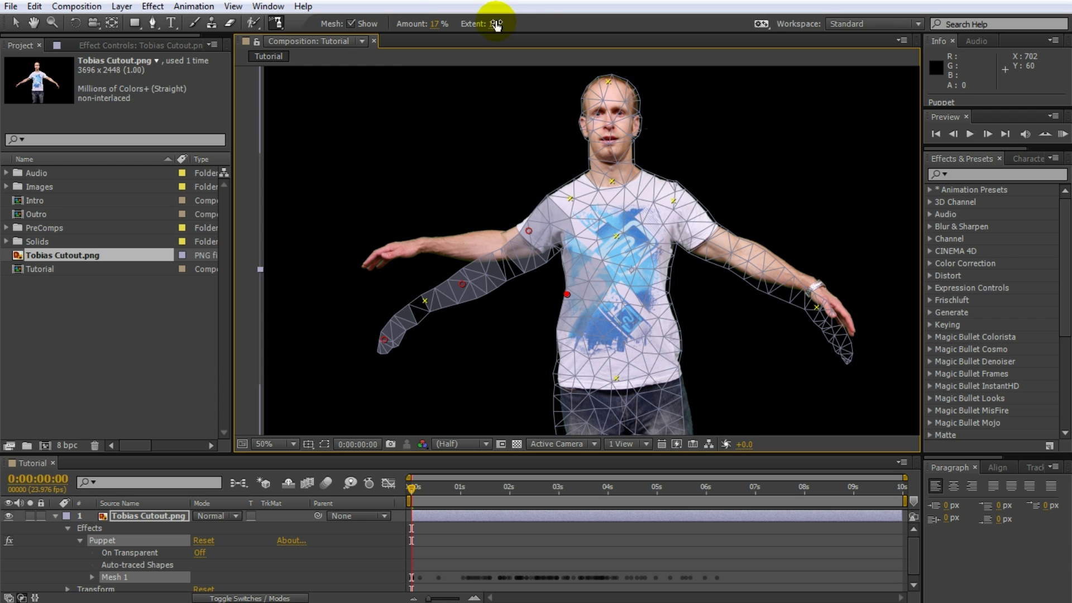
drag(494, 24, 538, 24)
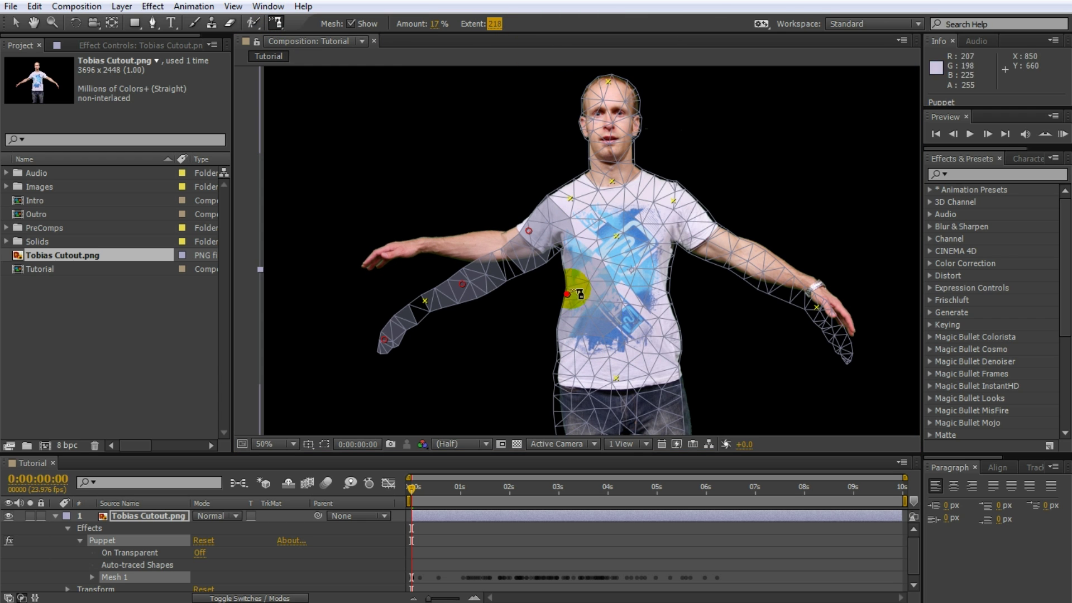
click(662, 286)
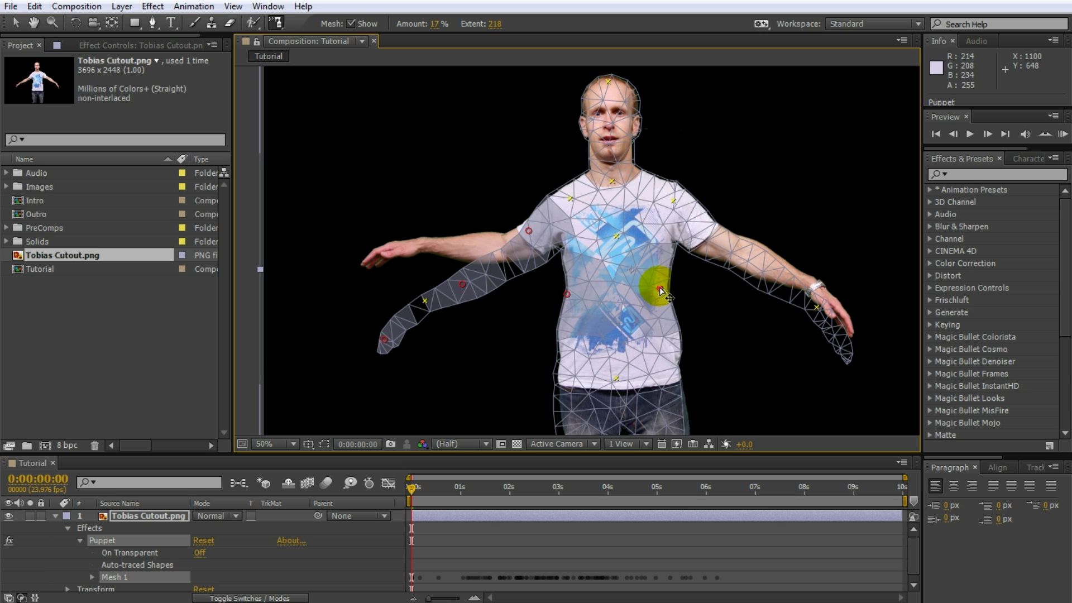
click(773, 276)
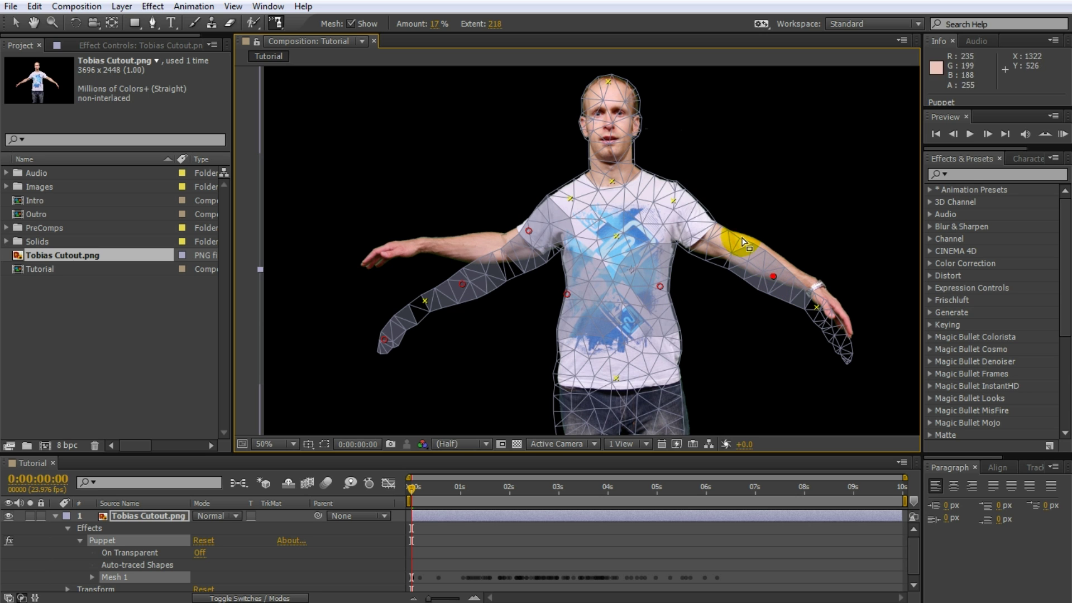
- Place starch pins on the watch-arm sleeve with extent 128 and on the watch hand with extent 179
click(704, 217)
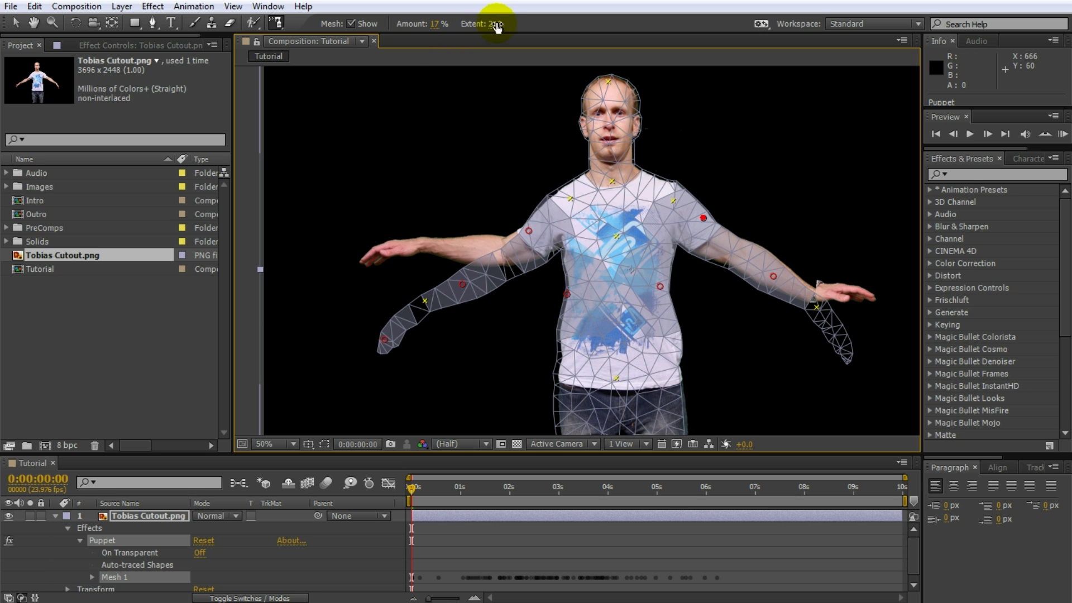
mouse_move(497, 27)
mouse_down()
mouse_move(480, 27)
mouse_move(491, 23)
mouse_up()
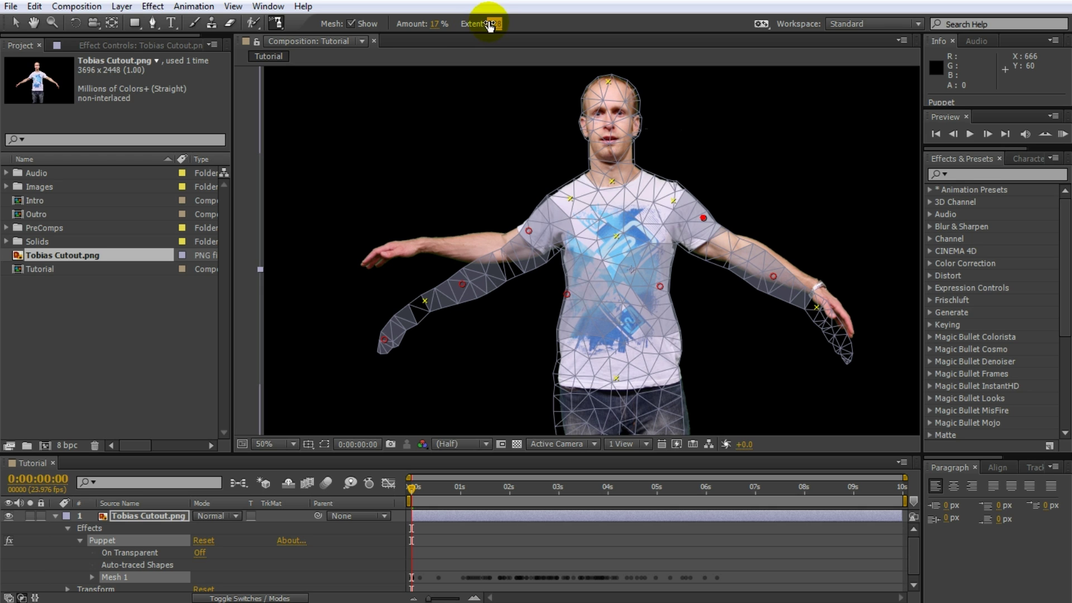
drag(705, 218, 708, 220)
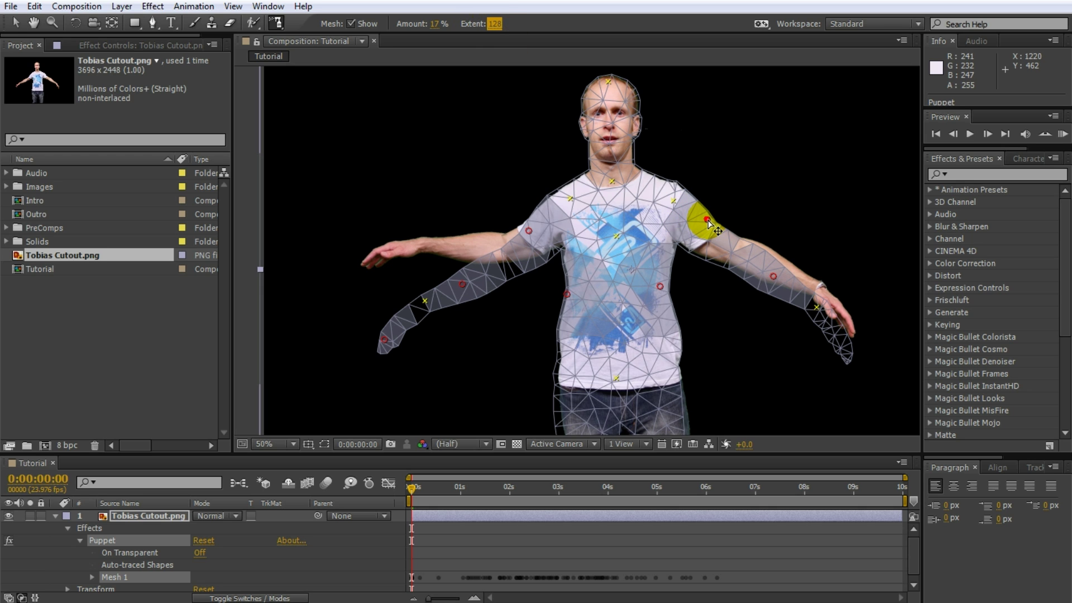
click(706, 220)
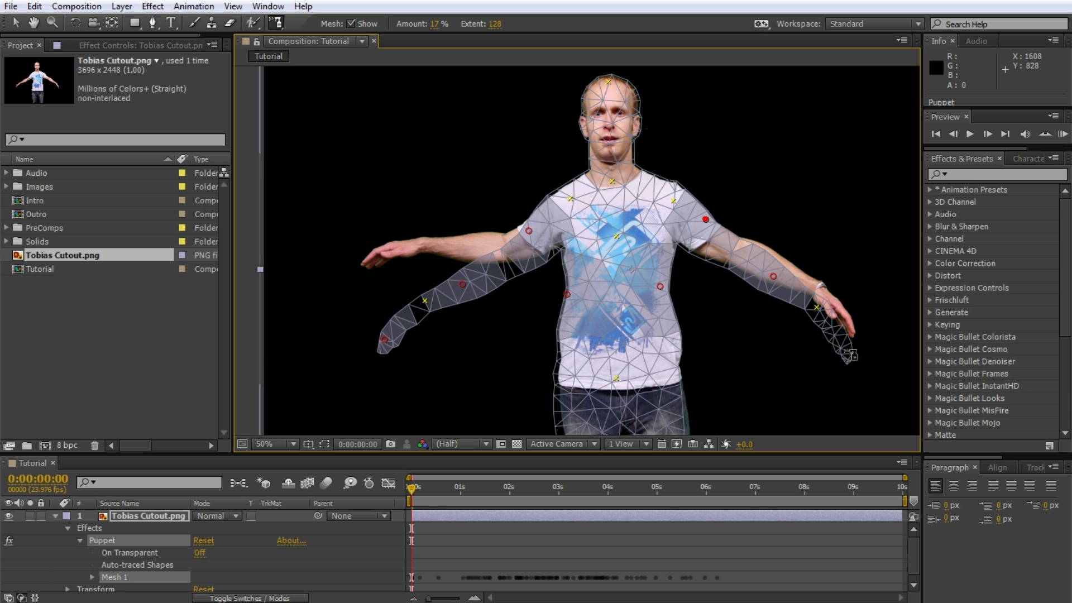
click(844, 351)
drag(517, 21, 502, 21)
- Lower both wrist pins toward the body with the Puppet Pin tool, and lower the pin at the top of the head
click(277, 23)
drag(276, 23, 305, 23)
click(815, 288)
mouse_move(815, 293)
mouse_down()
mouse_move(787, 342)
mouse_move(815, 306)
mouse_up()
drag(828, 268, 804, 303)
drag(429, 242, 459, 329)
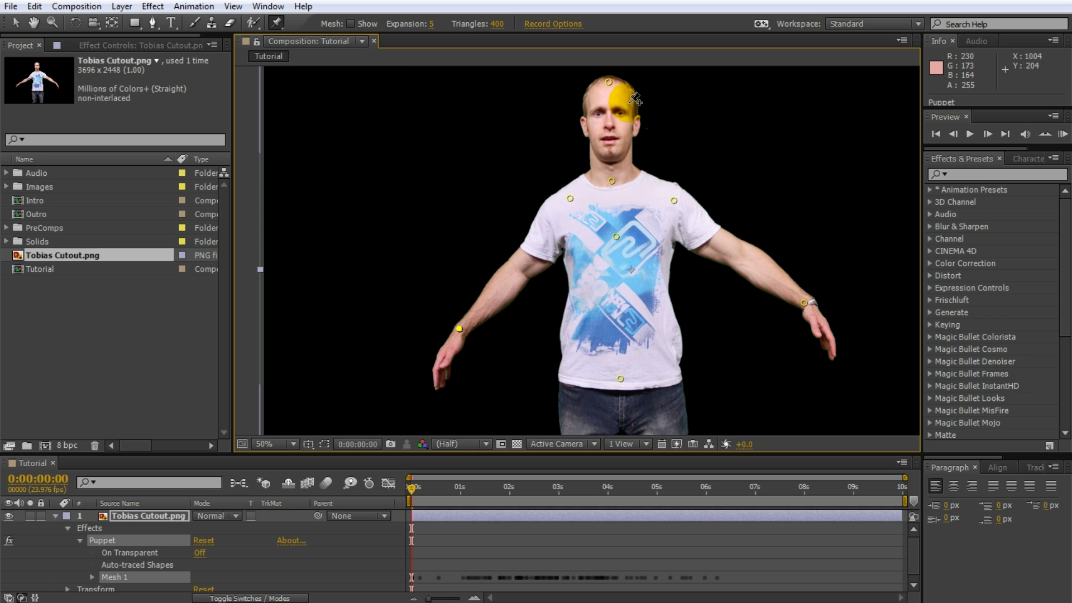
mouse_move(609, 82)
mouse_down()
mouse_move(606, 63)
mouse_move(609, 102)
mouse_move(628, 100)
mouse_move(609, 95)
mouse_up()
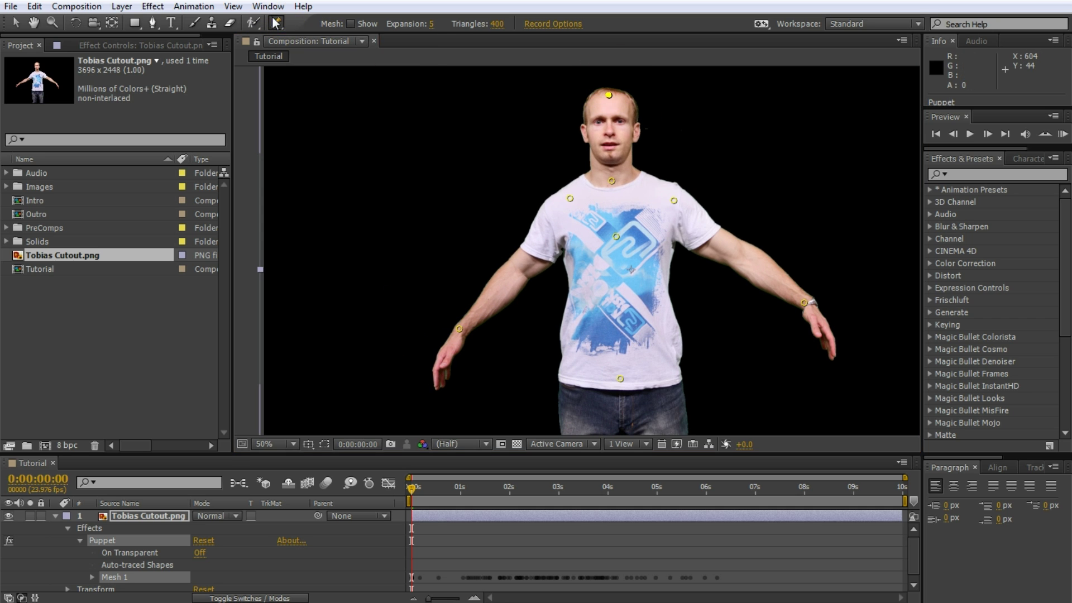
- Place a Puppet Starch pin on the upper head and set its extent to 324
drag(276, 23, 313, 53)
click(613, 94)
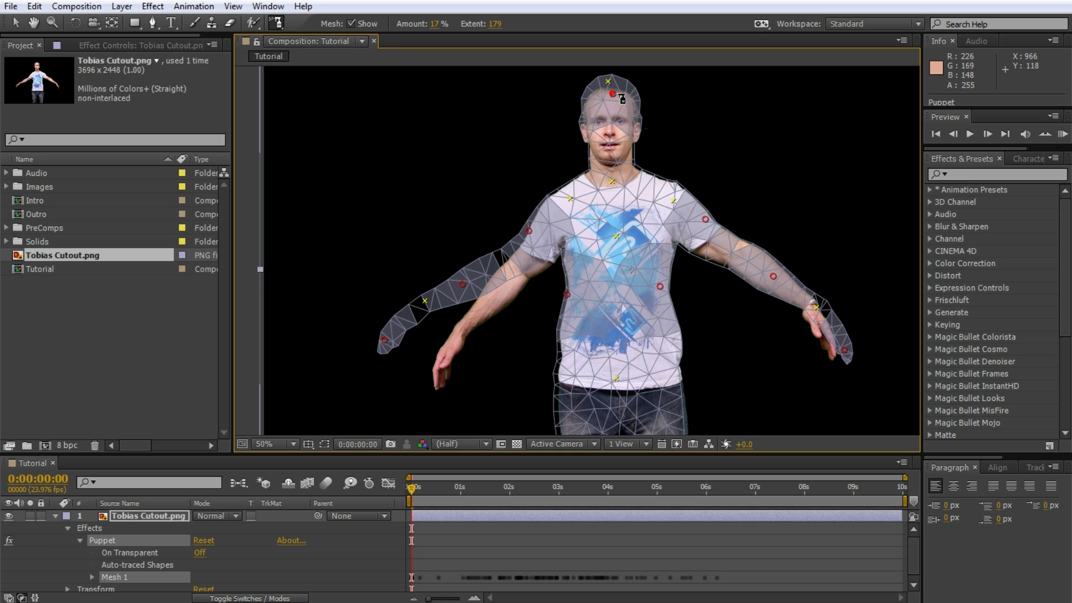
click(495, 25)
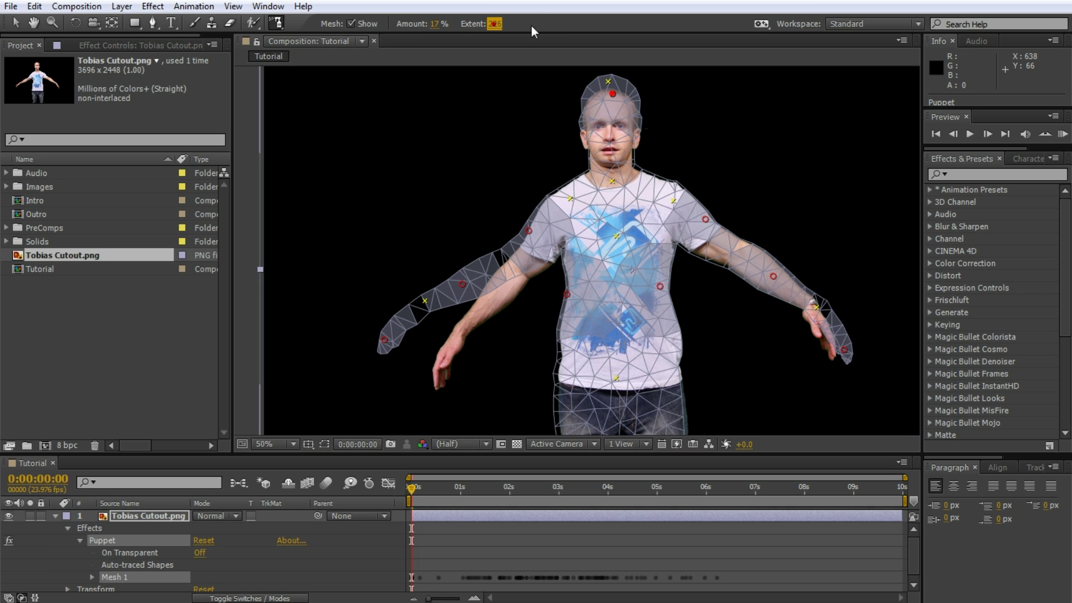
drag(507, 25, 517, 31)
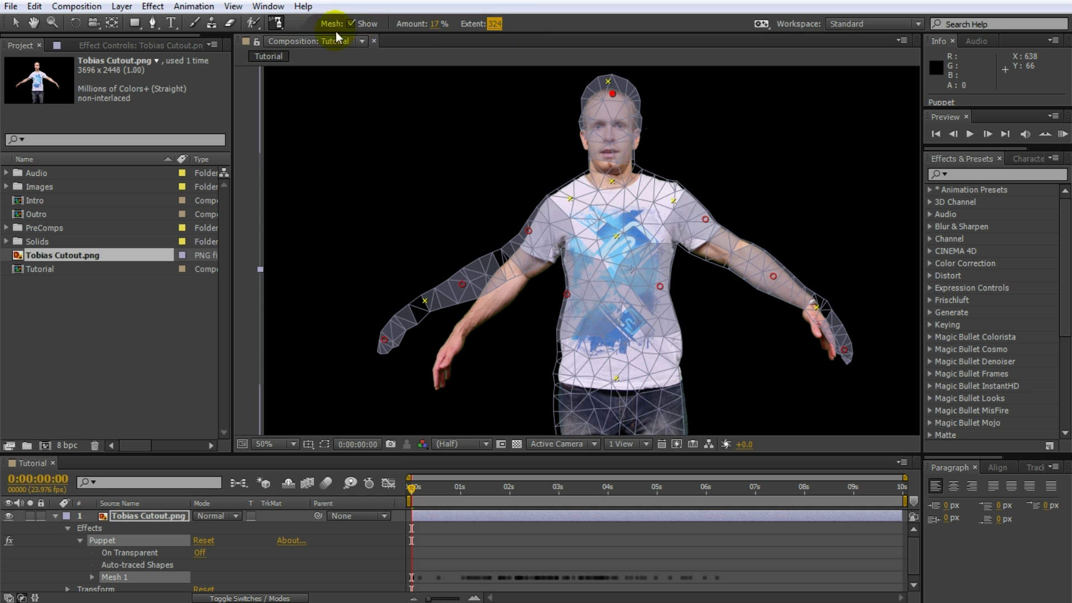
- Move the head pin up and slightly sideways with the Puppet Pin tool and preview the animation from the first frame
click(281, 25)
click(314, 23)
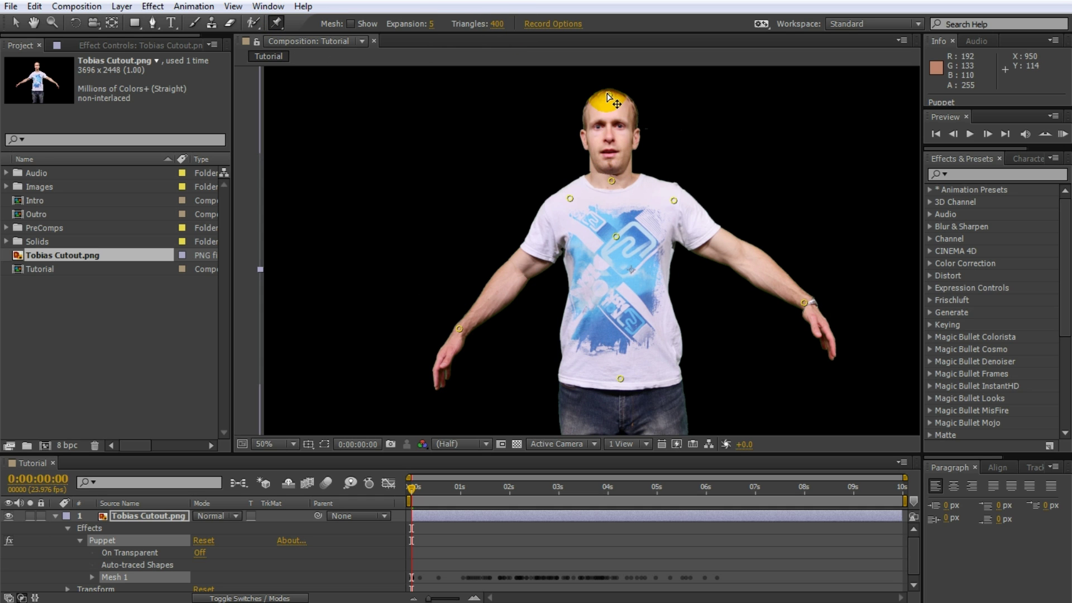
click(610, 94)
mouse_move(623, 91)
mouse_down()
mouse_move(599, 89)
mouse_move(617, 86)
mouse_up()
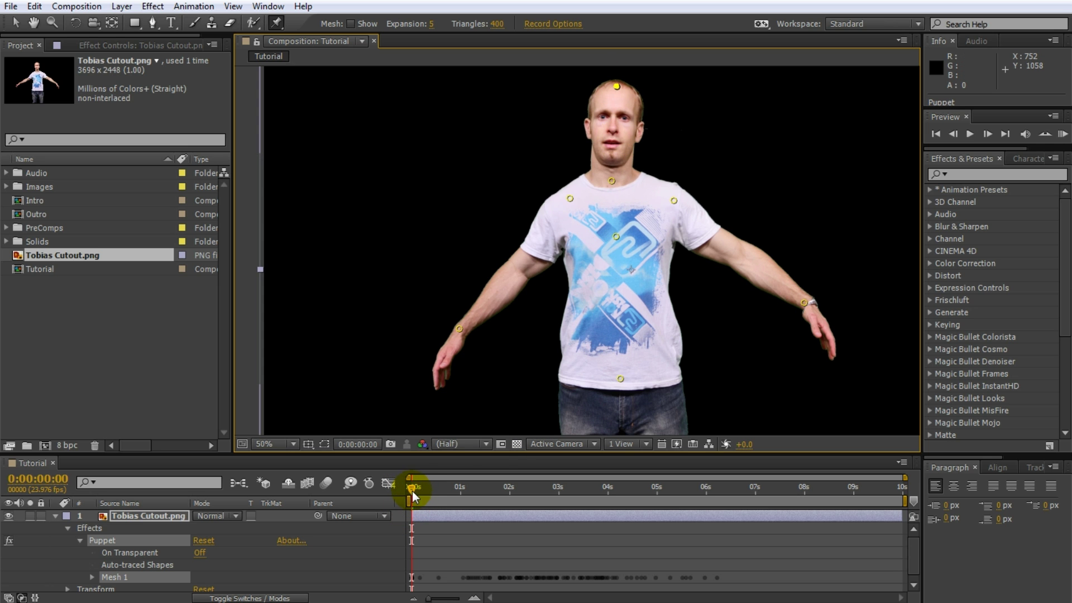
mouse_move(412, 490)
mouse_down()
mouse_move(660, 477)
mouse_move(393, 487)
mouse_up()
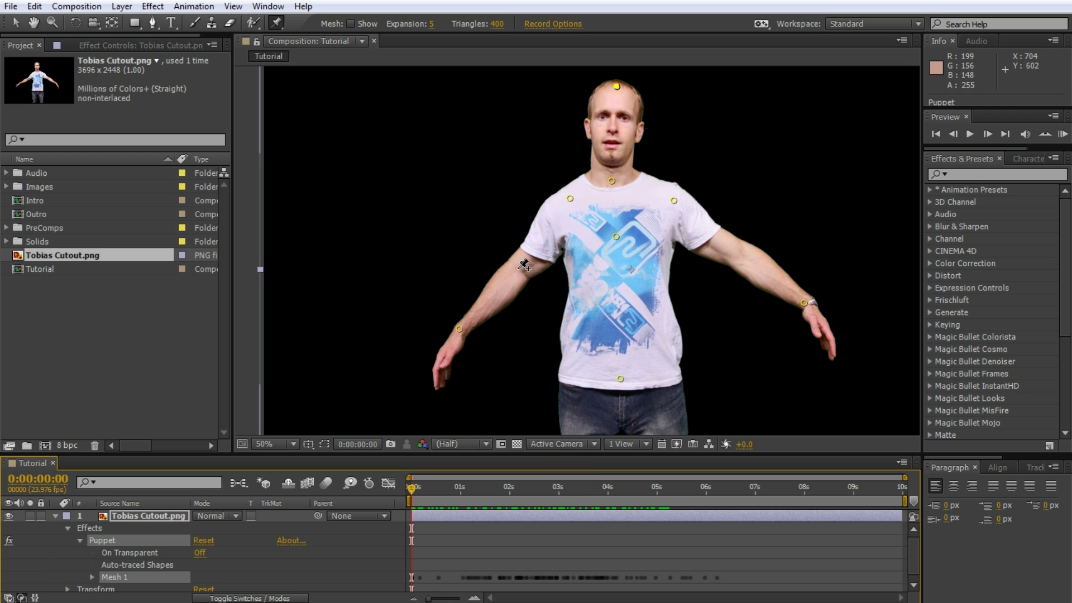
- Add a Puppet pin at the bare arm's elbow, and try shifting the wrist pin toward the body and undo that move
click(518, 268)
drag(459, 330, 482, 348)
key(ctrl+z)
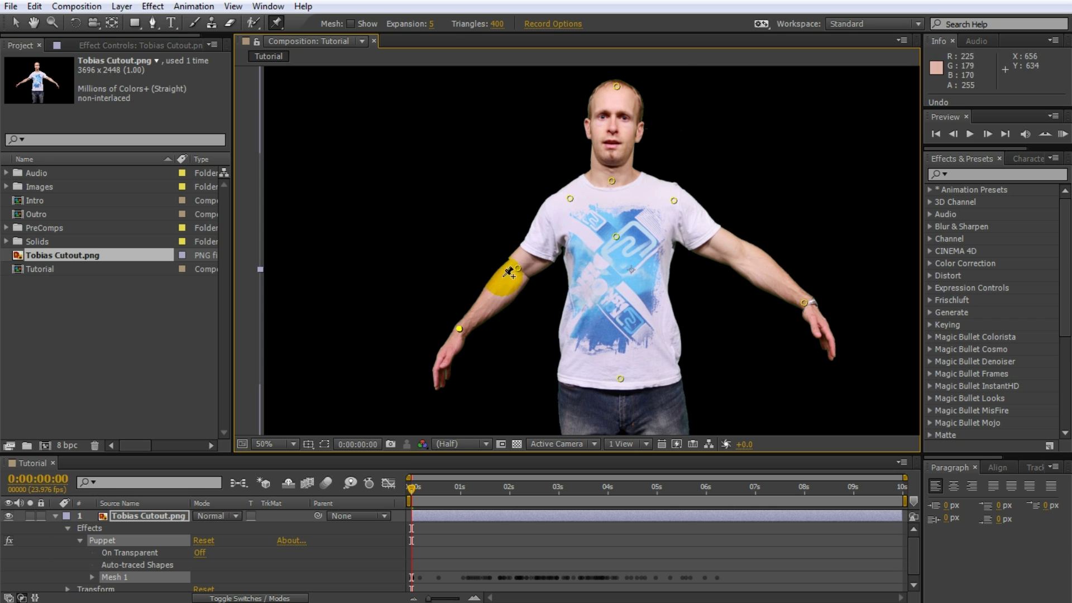
- Move the bare-arm sleeve's starch pin slightly upward and set its extent to 146
scroll(518, 283, up, 1)
drag(504, 287, 652, 236)
scroll(518, 277, up, 1)
scroll(621, 238, down, 1)
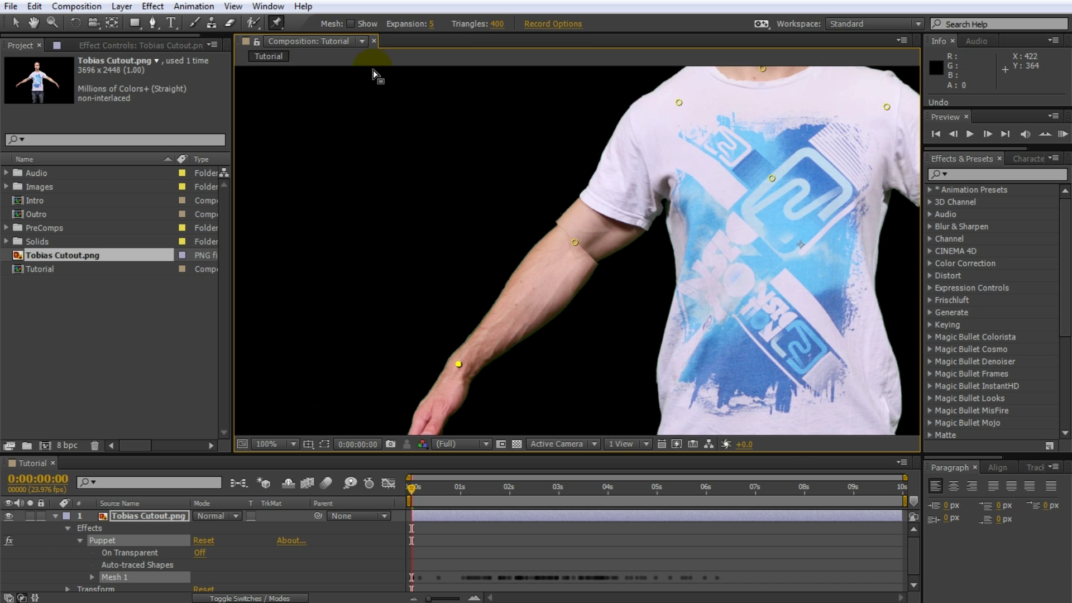
drag(281, 27, 375, 50)
drag(597, 166, 599, 155)
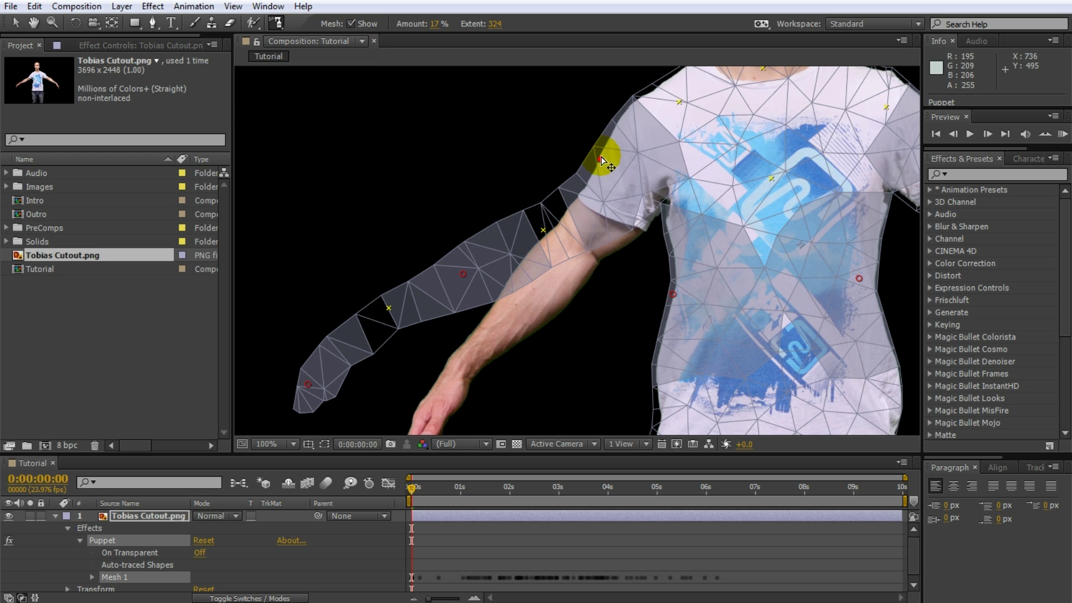
drag(493, 25, 476, 28)
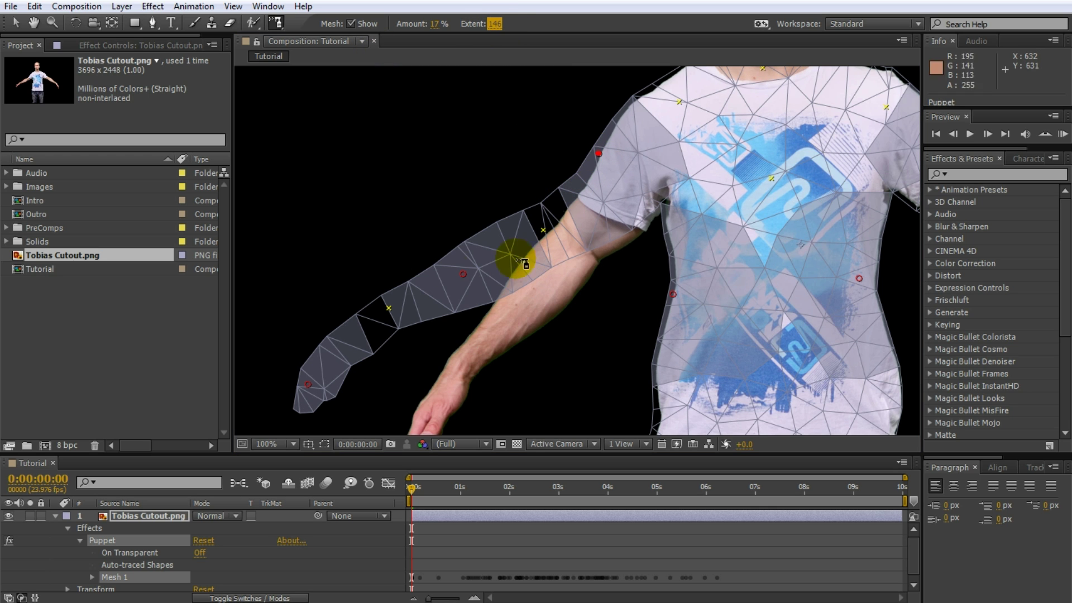
- Set the bare forearm starch pin's extent to 110 and return to the Puppet Pin tool
drag(463, 275, 406, 229)
click(406, 228)
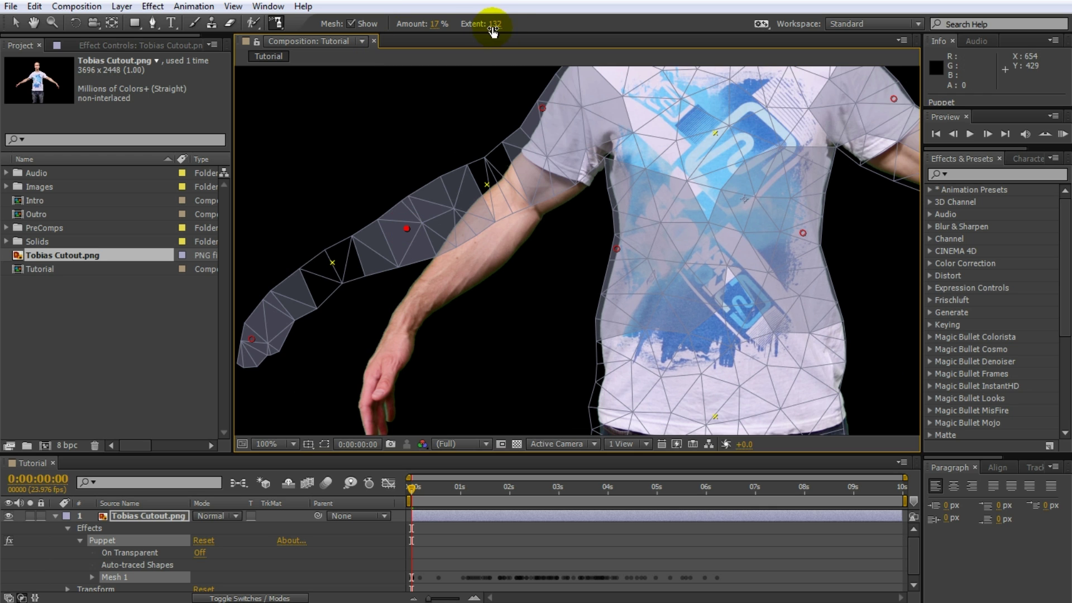
drag(493, 28, 473, 27)
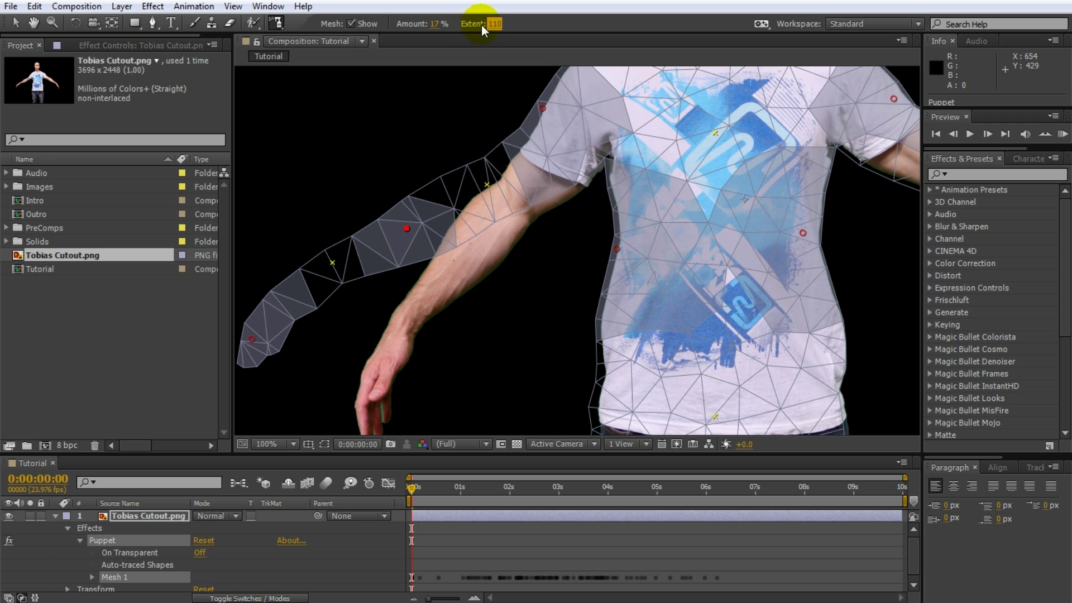
drag(275, 21, 297, 22)
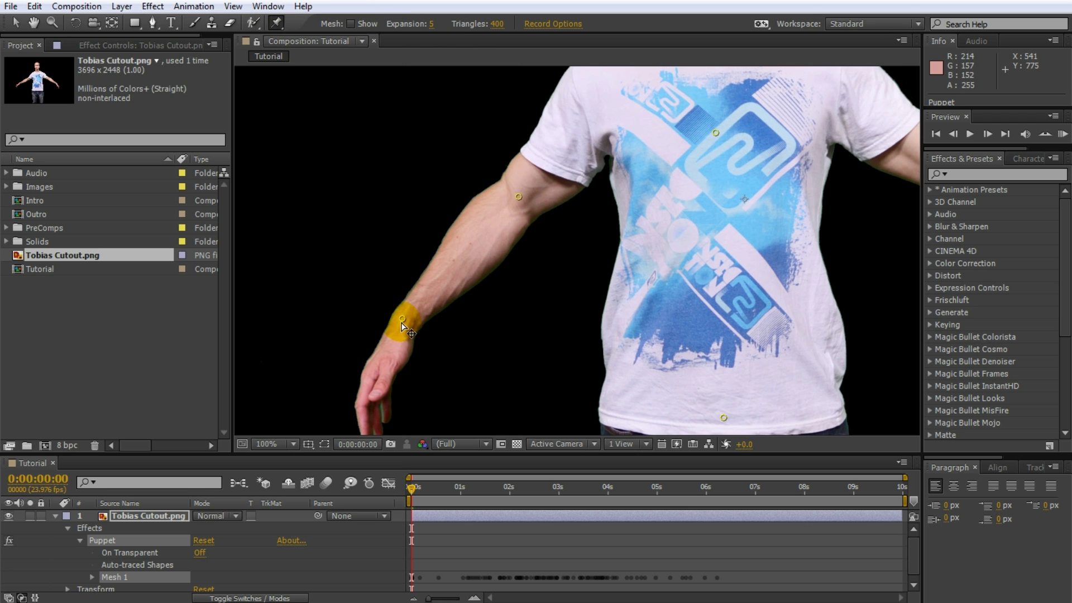
- Move the bare arm's wrist pin down and inward, and place it over the shirt's lower front so the forearm overlaps the torso
drag(403, 319, 475, 383)
scroll(474, 384, down, 3)
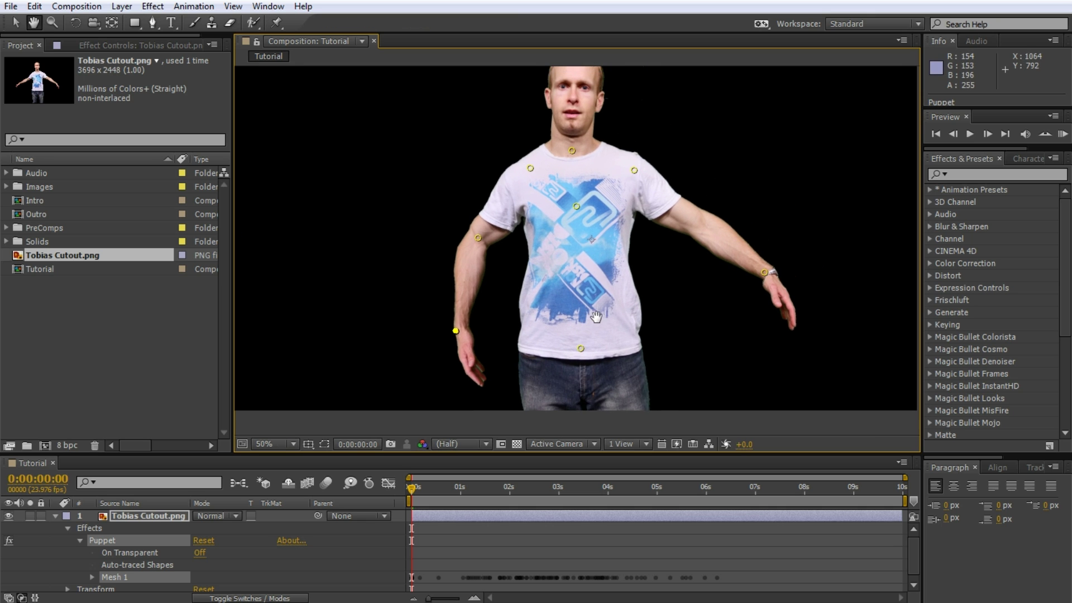
drag(445, 338, 534, 301)
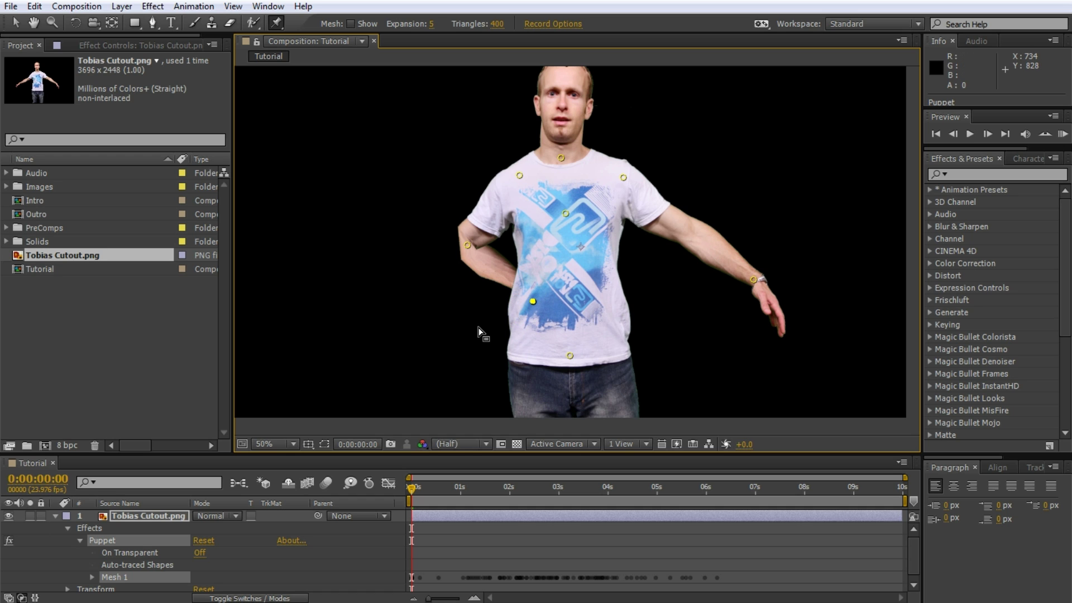
- Switch to the Puppet Overlap tool, show the mesh, and place an overlap pin on the hand of the bare arm's outline
click(277, 22)
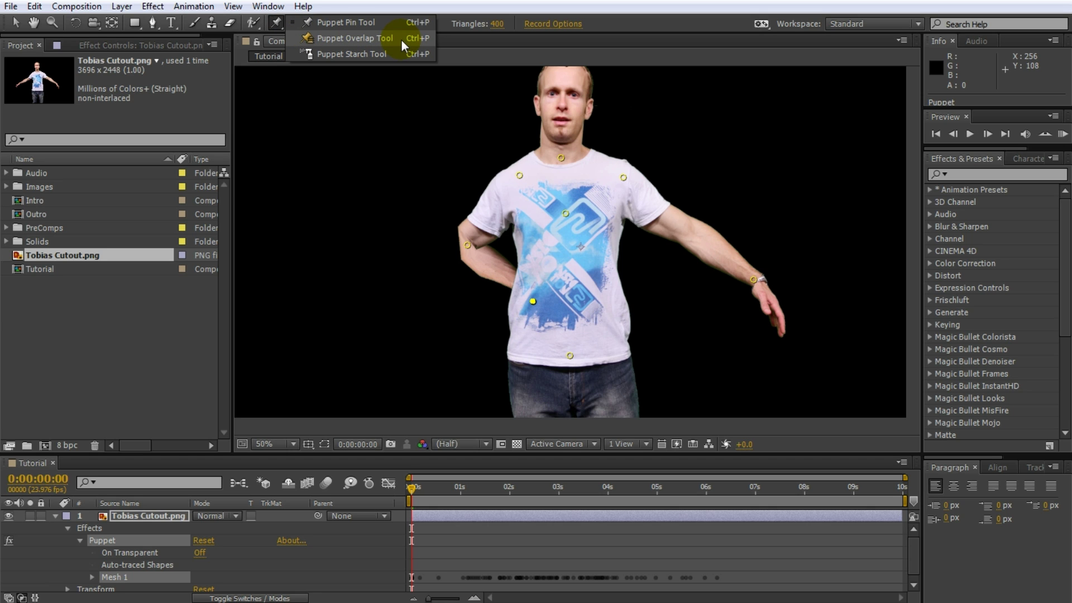
drag(401, 39, 400, 39)
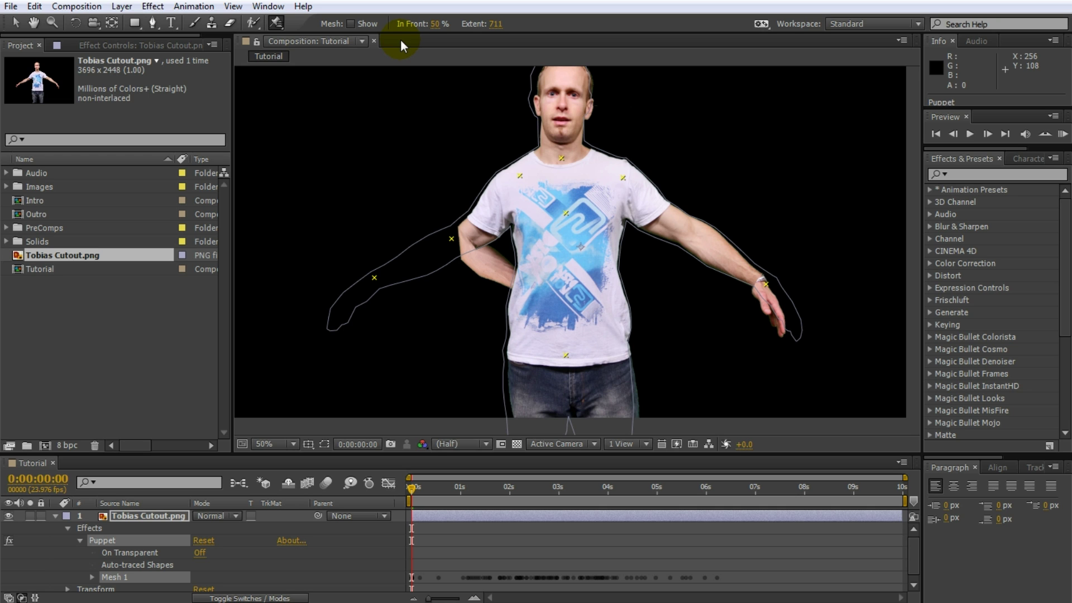
drag(582, 257, 577, 267)
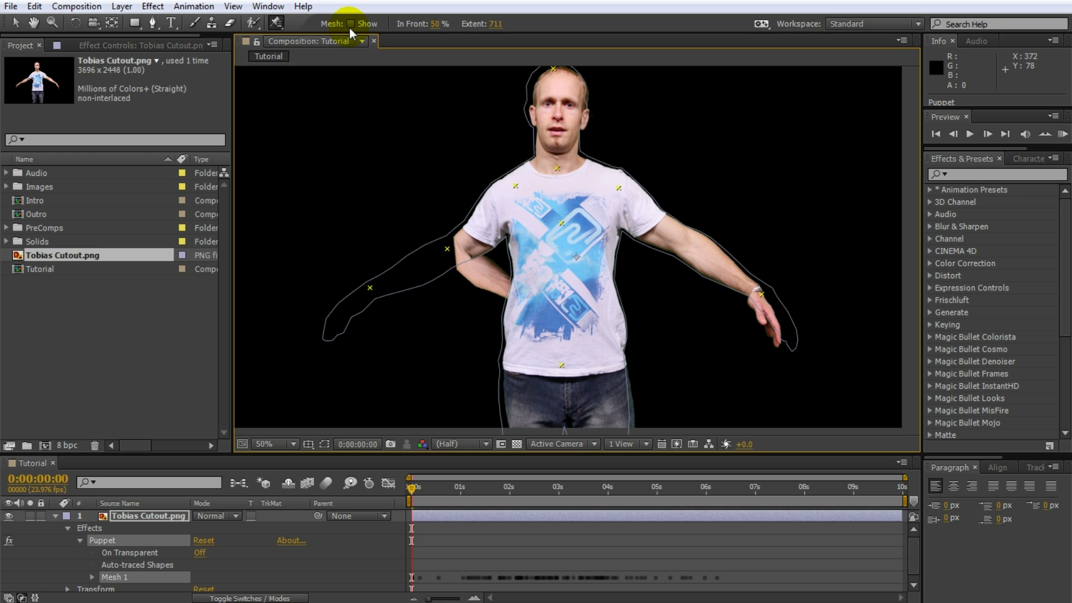
click(350, 25)
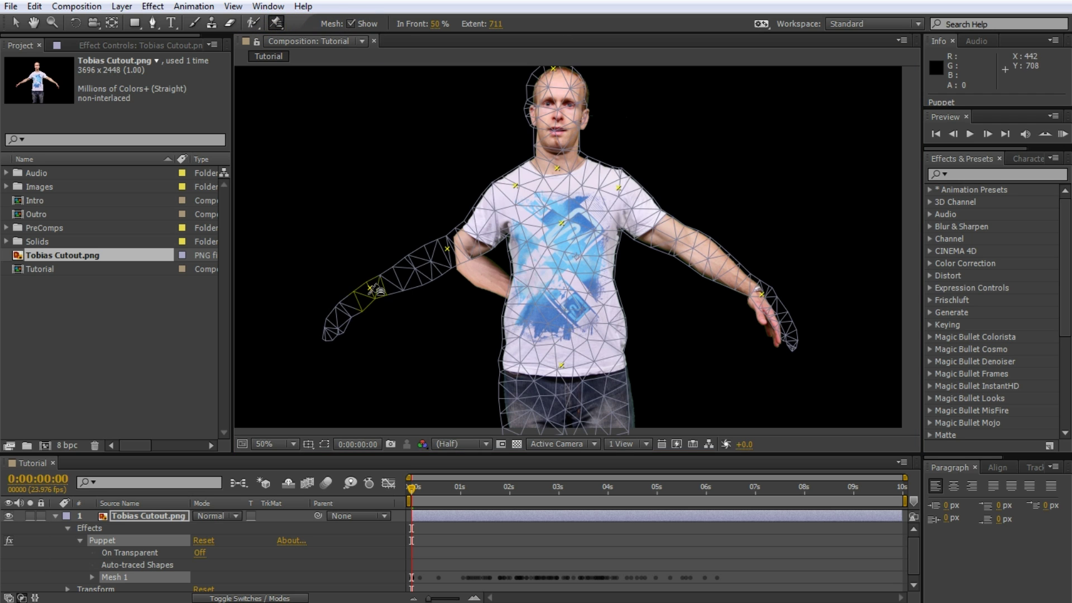
drag(417, 270, 454, 232)
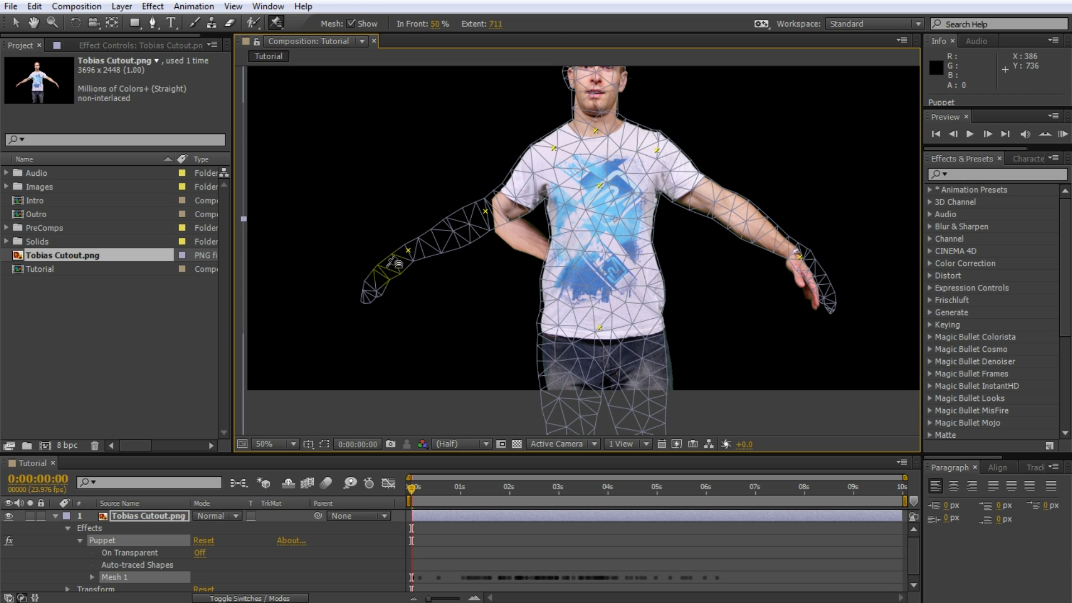
click(382, 279)
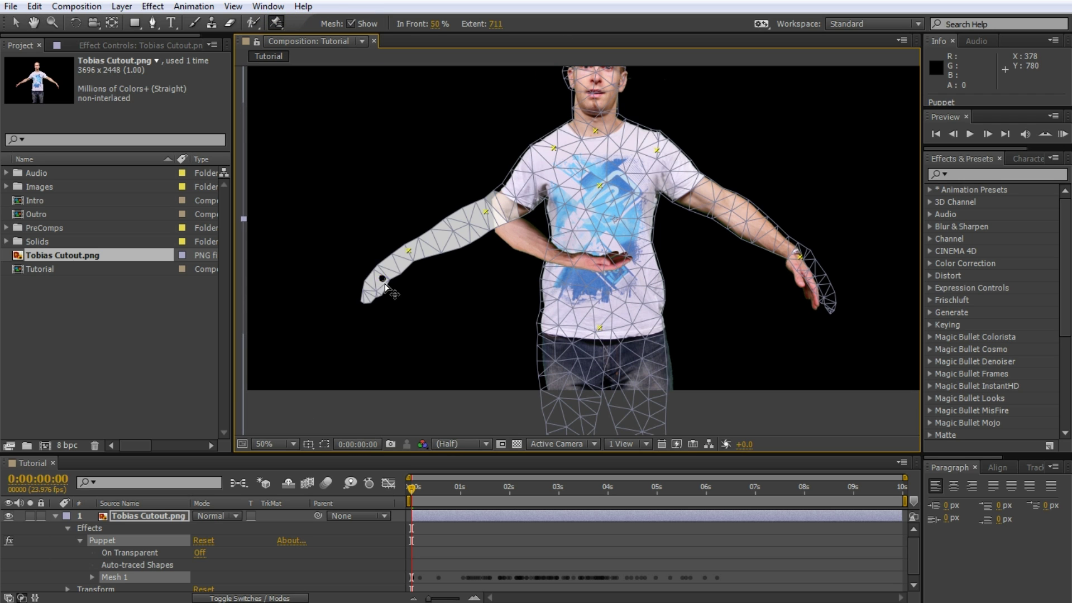
click(383, 280)
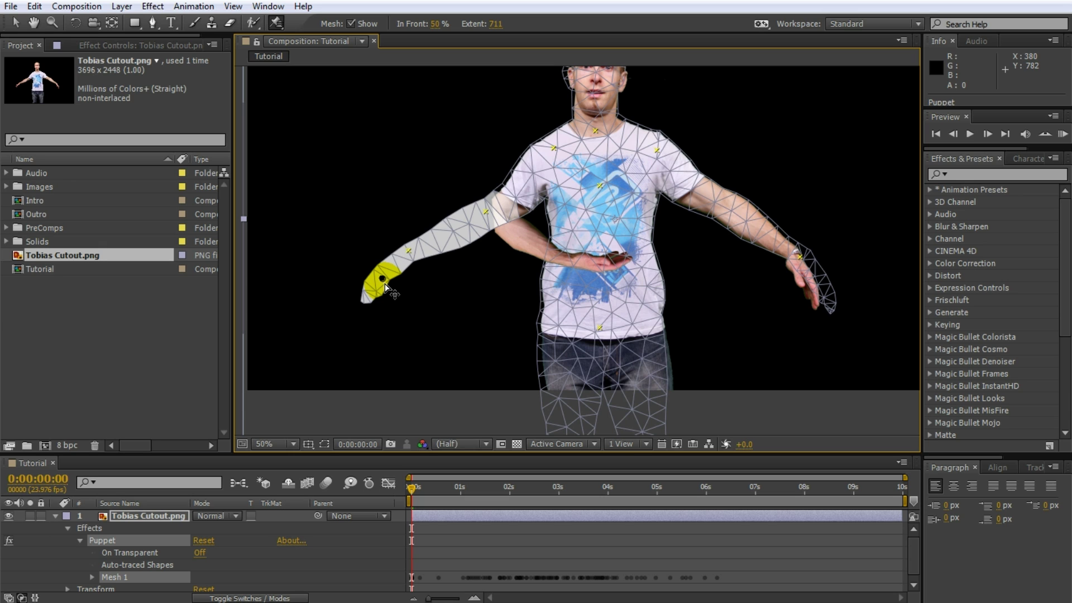
- Try an extent of 150 for the hand's overlap pin, and set it to 510 to cover the whole forearm
drag(496, 24, 375, 42)
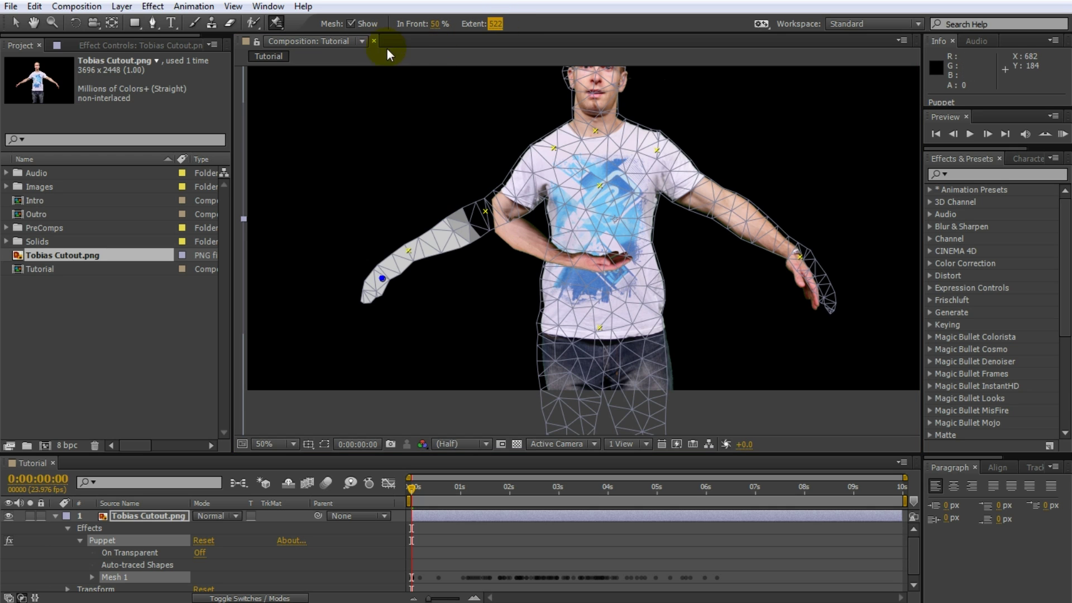
mouse_move(493, 24)
mouse_down()
mouse_move(436, 32)
mouse_move(449, 29)
mouse_up()
click(495, 24)
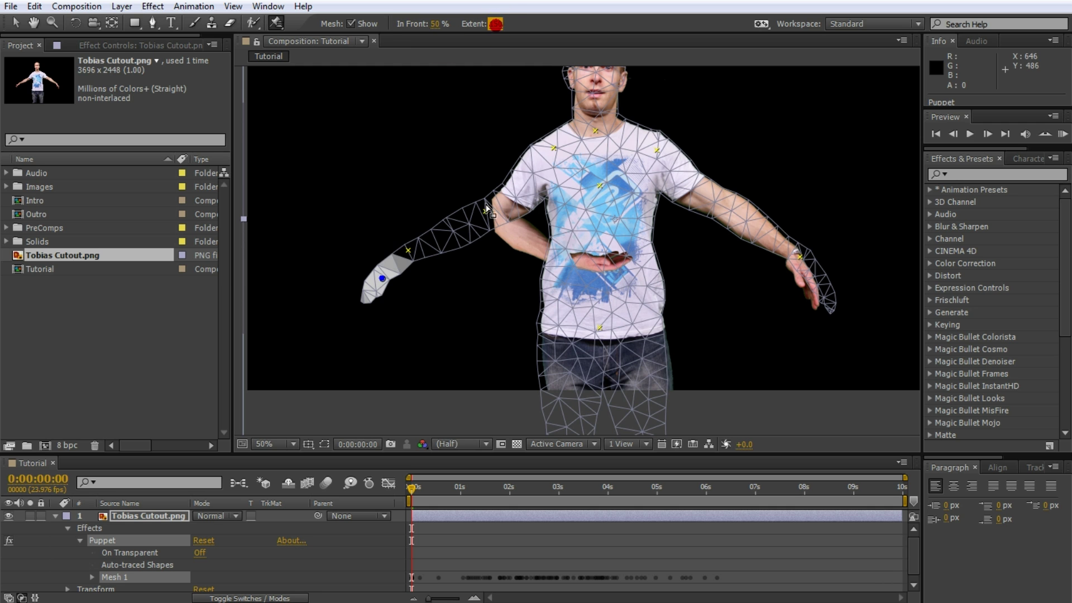
scroll(571, 276, up, 1)
drag(569, 274, 718, 232)
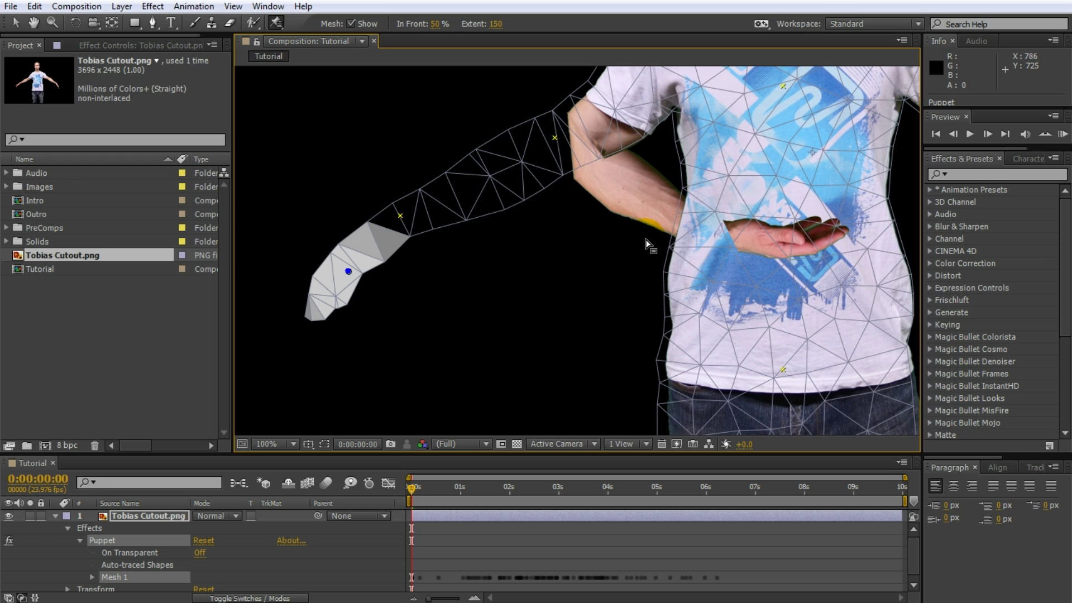
drag(496, 25, 674, 14)
drag(493, 25, 557, 25)
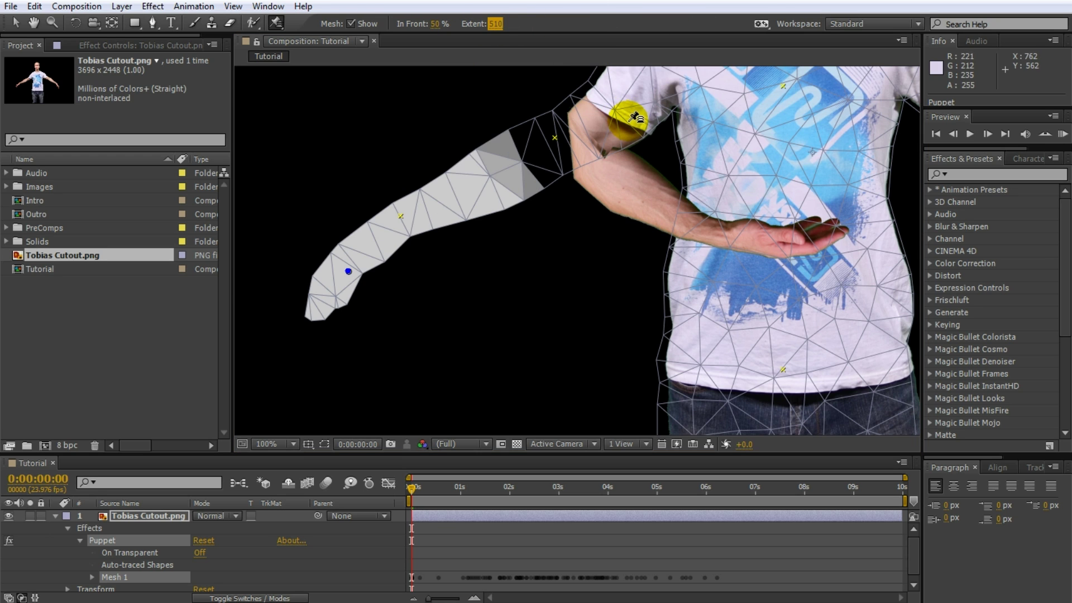
- Try a negative In Front value for the hand's overlap pin, and set it to 115% to bring the forearm before the torso
key(space)
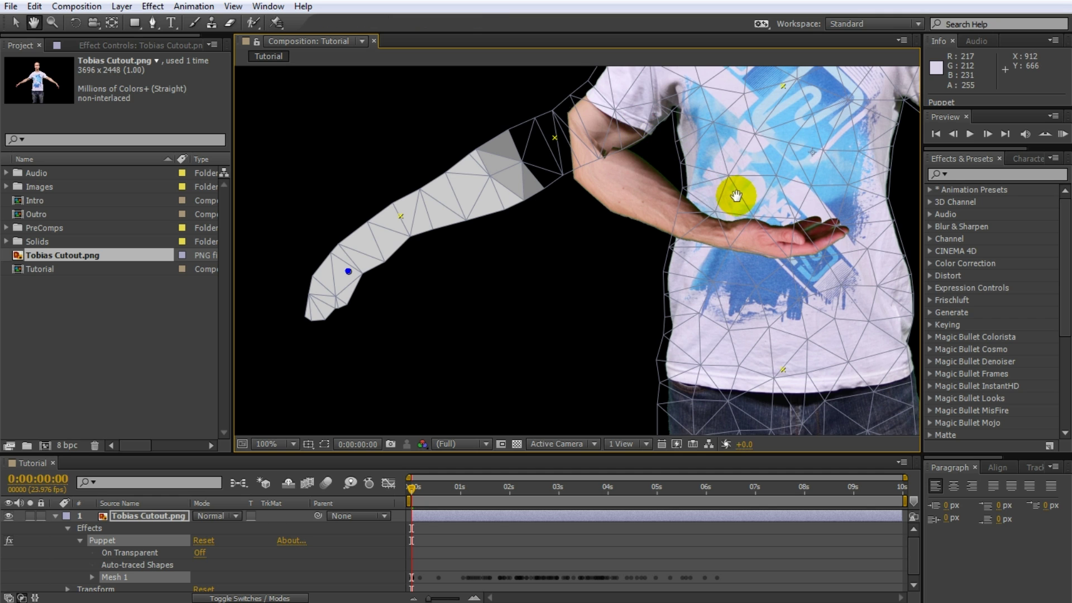
drag(736, 195, 684, 242)
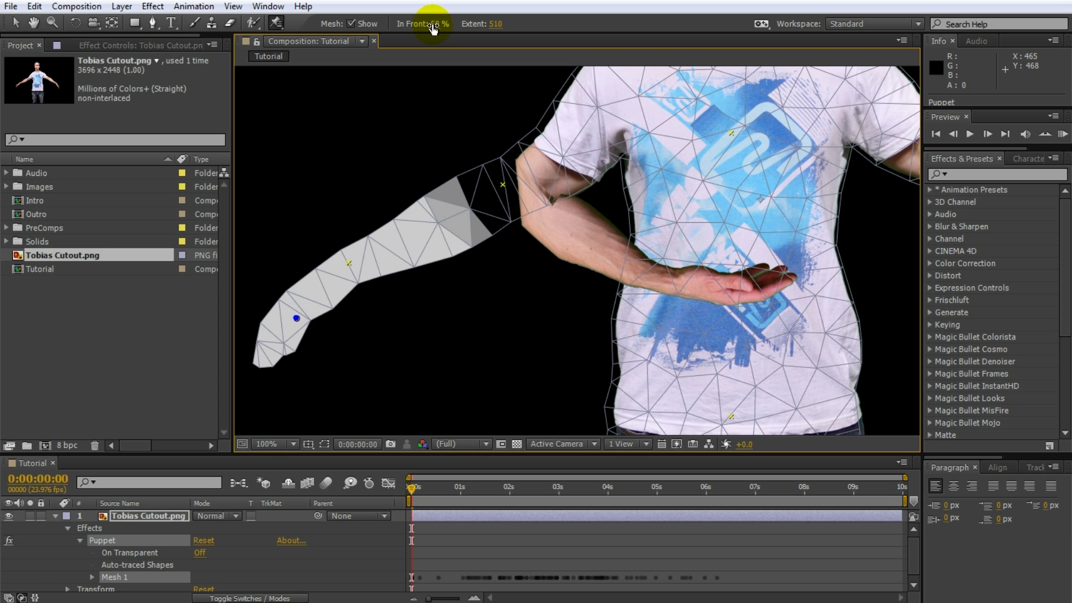
drag(433, 28, 354, 43)
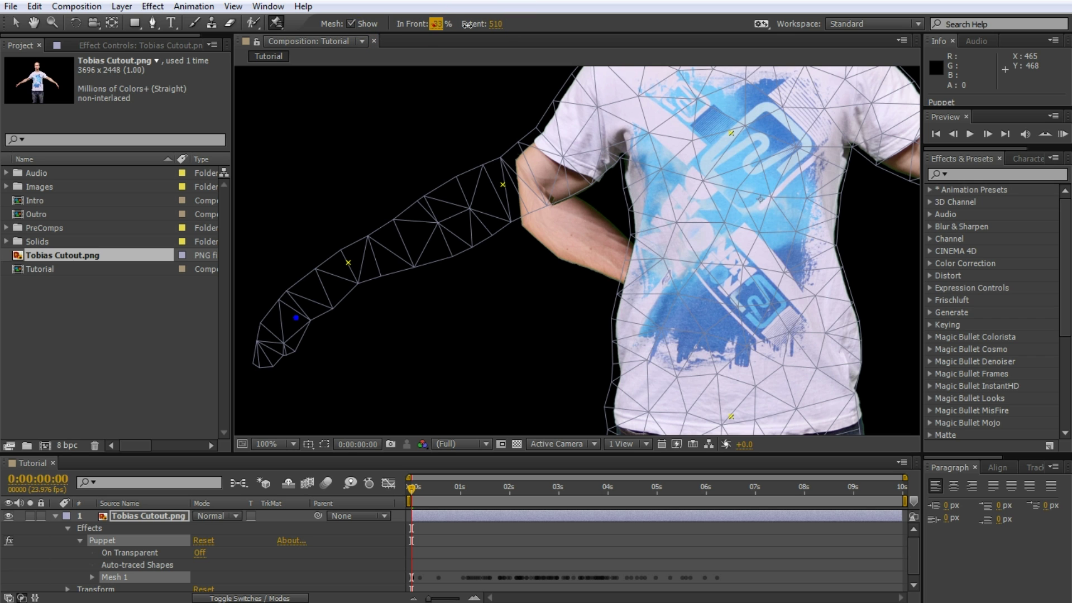
mouse_move(466, 25)
mouse_down()
mouse_move(438, 21)
mouse_move(510, 23)
mouse_move(515, 34)
mouse_up()
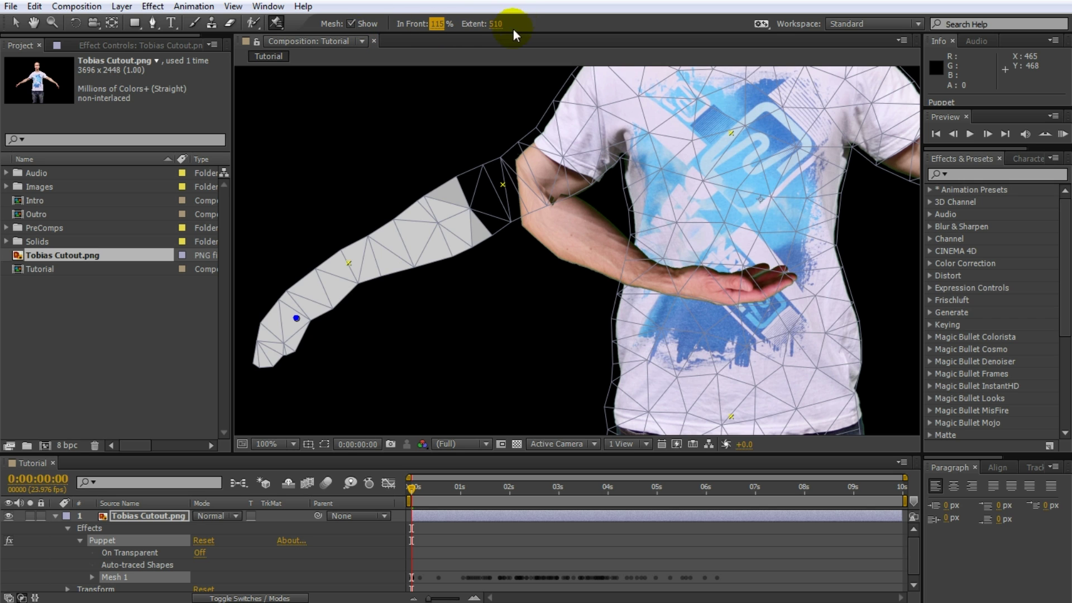
scroll(619, 144, down, 1)
key(space)
drag(726, 193, 695, 229)
click(589, 544)
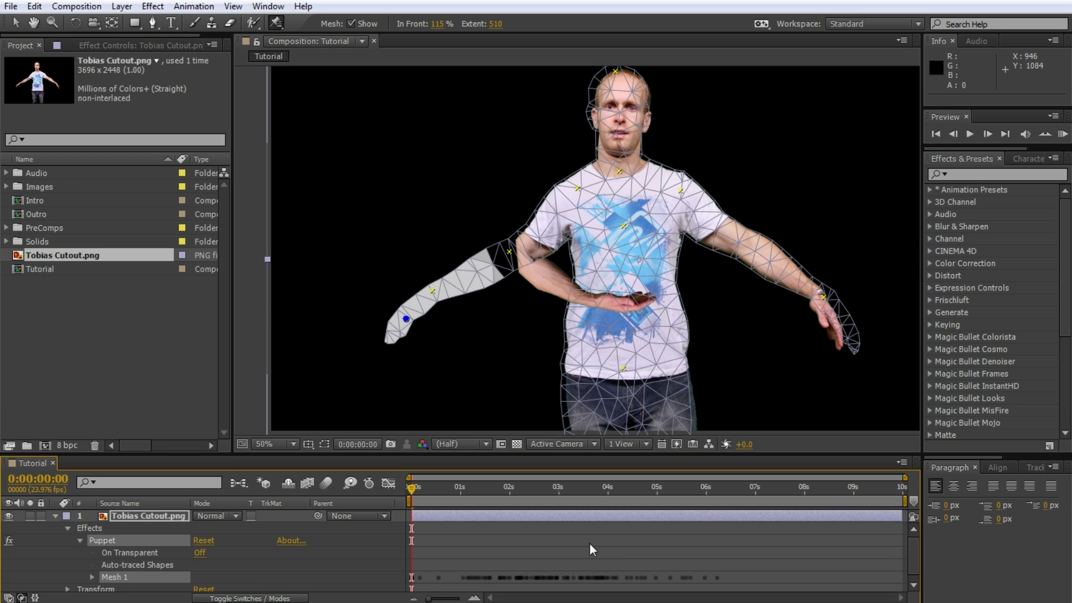